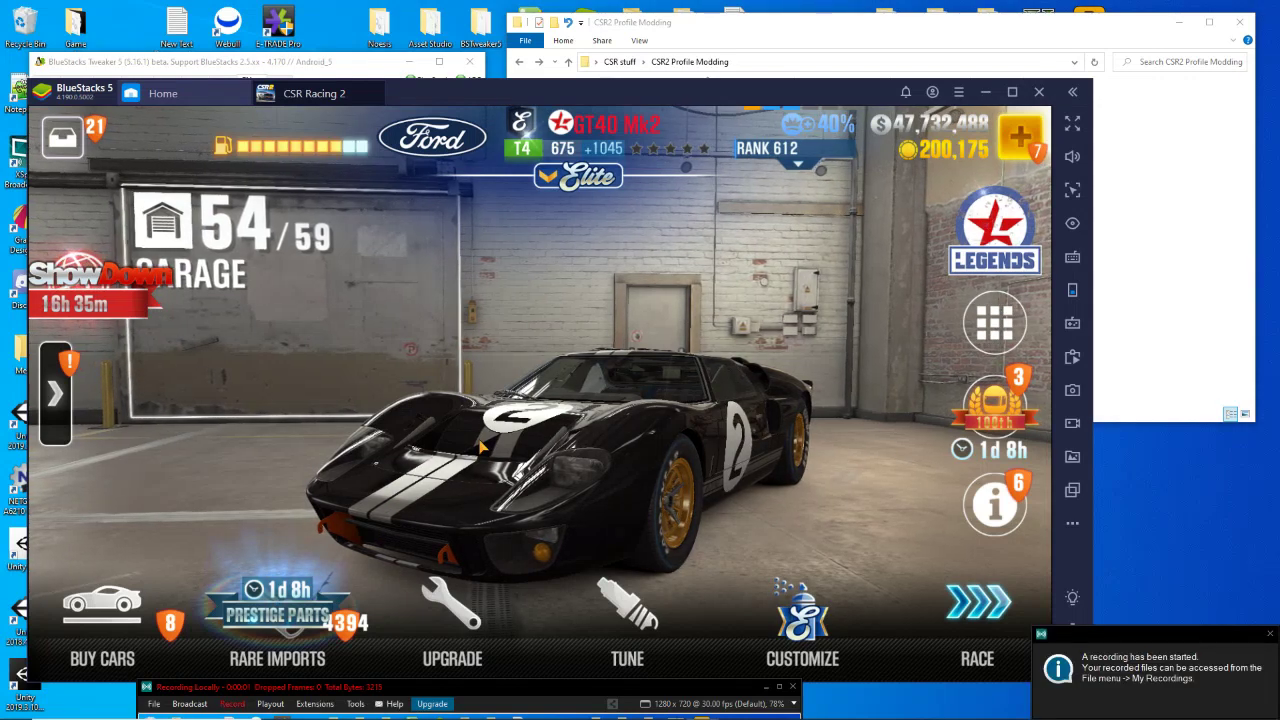
# View the car's Elite Customs parts screen in the game, then return to the garage.
pyautogui.click(586, 379)
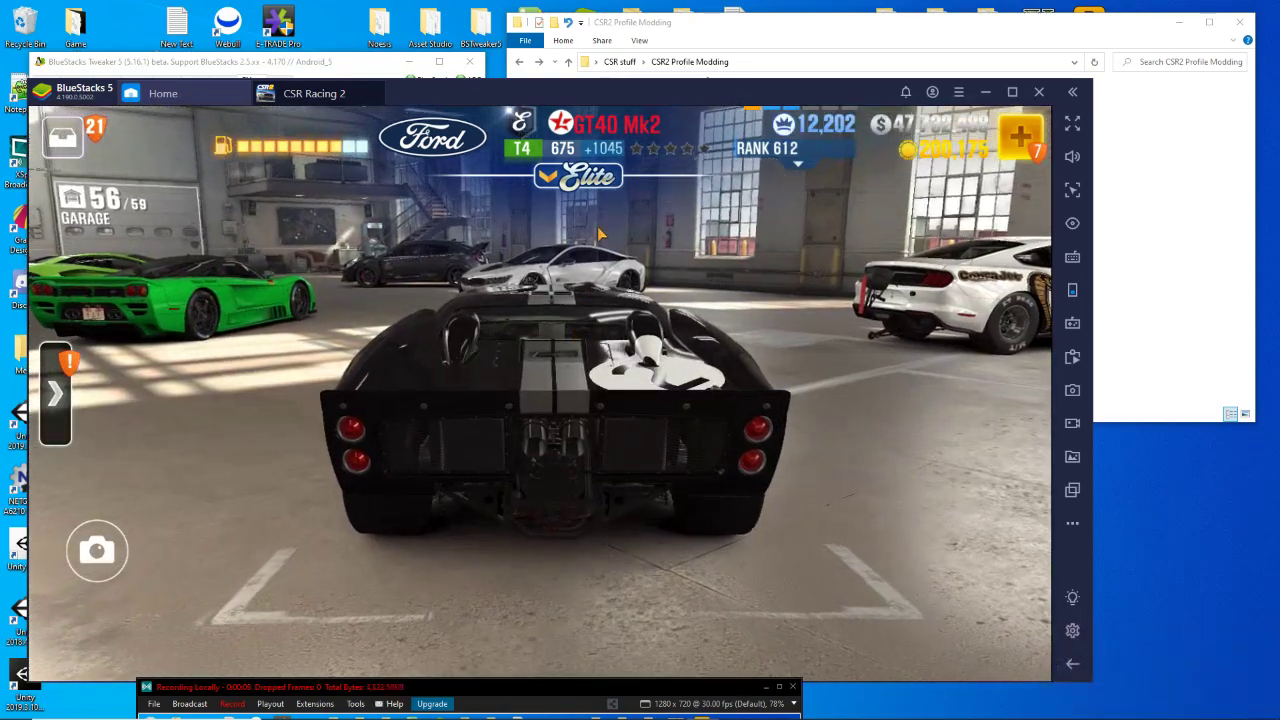
pyautogui.click(577, 183)
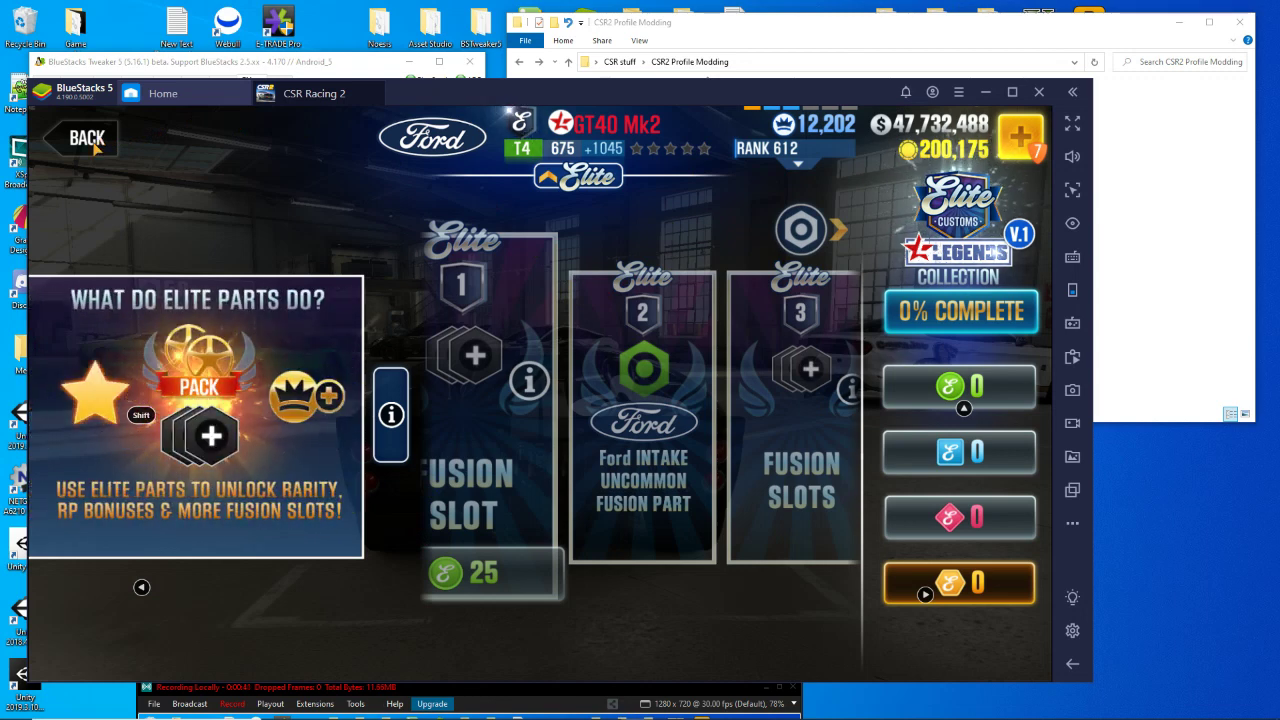
pyautogui.click(95, 146)
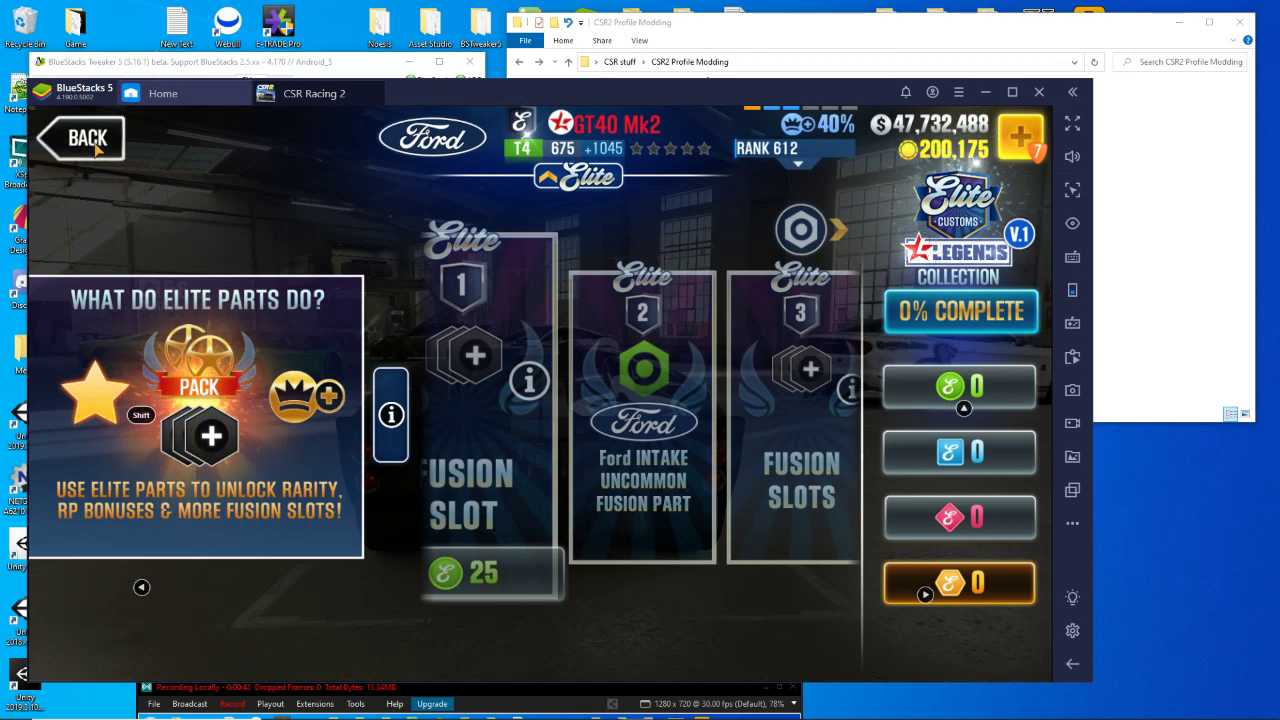
# Copy the nsb and scb save files from the emulator to the PC folder.
pyautogui.click(329, 63)
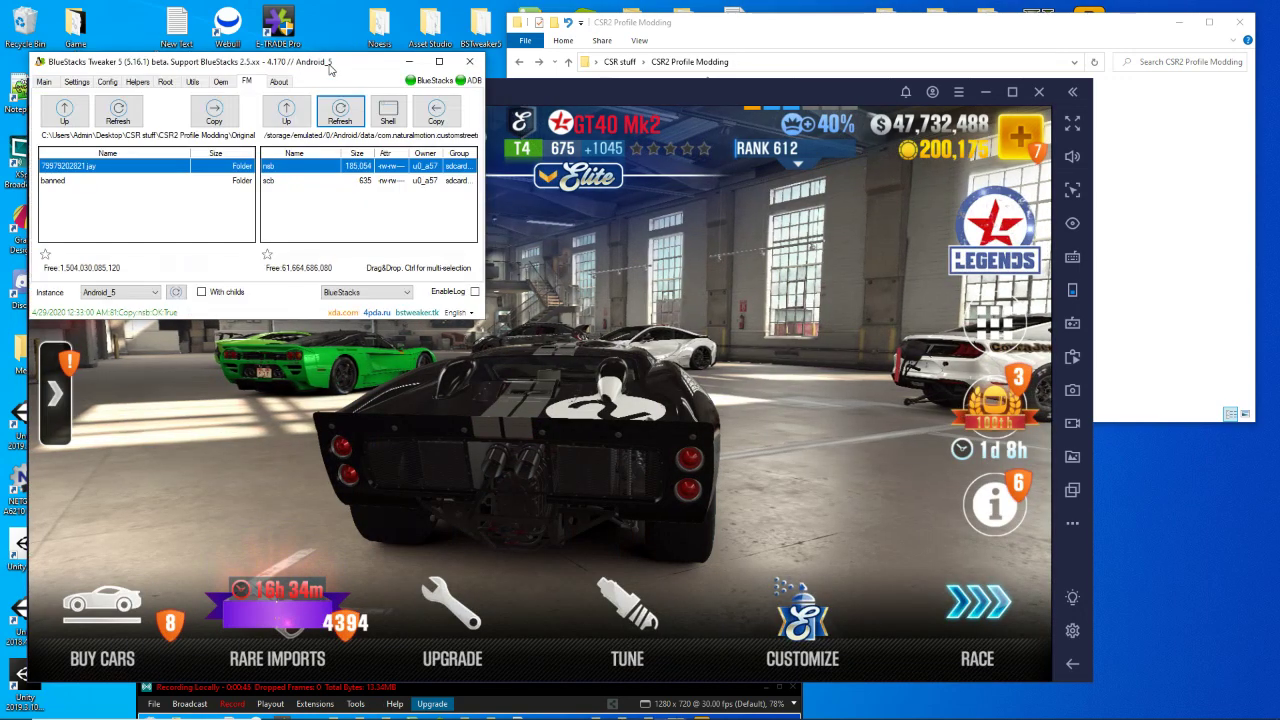
pyautogui.keyDown('ctrl'); pyautogui.click(367, 186); pyautogui.keyUp('ctrl')
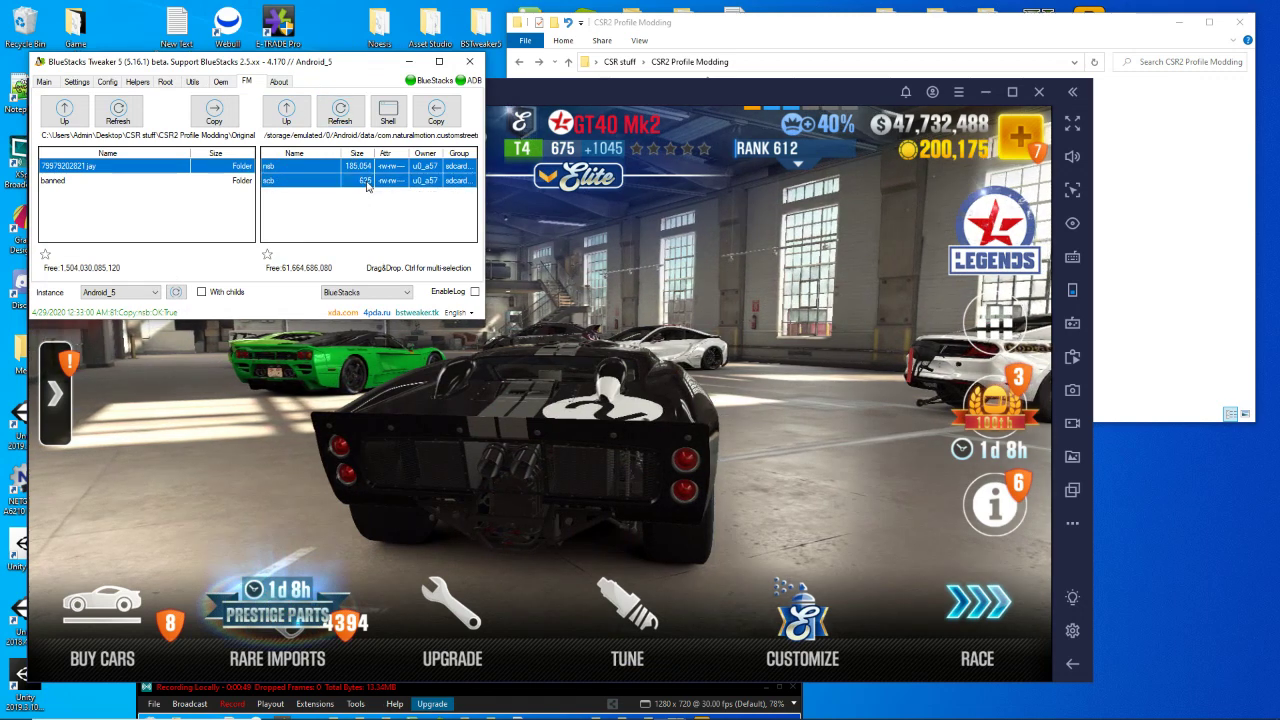
pyautogui.click(435, 113)
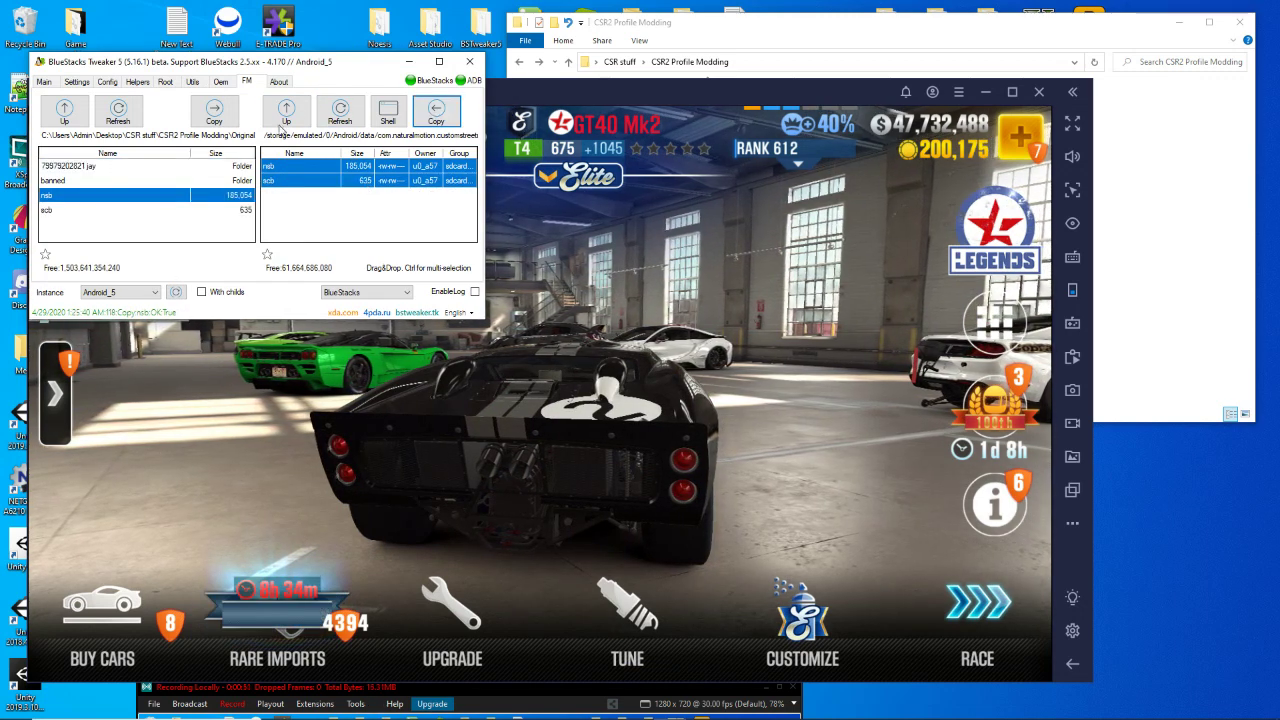
pyautogui.click(340, 112)
pyautogui.doubleClick(354, 166)
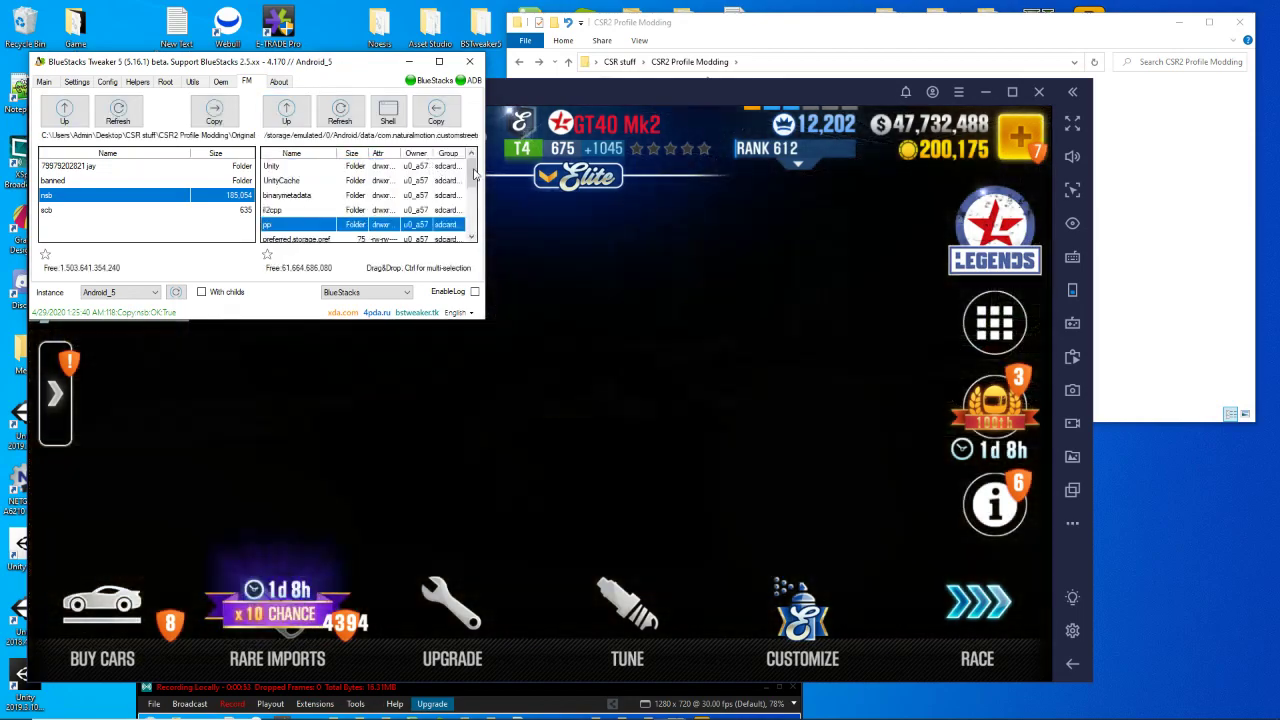
pyautogui.doubleClick(350, 181)
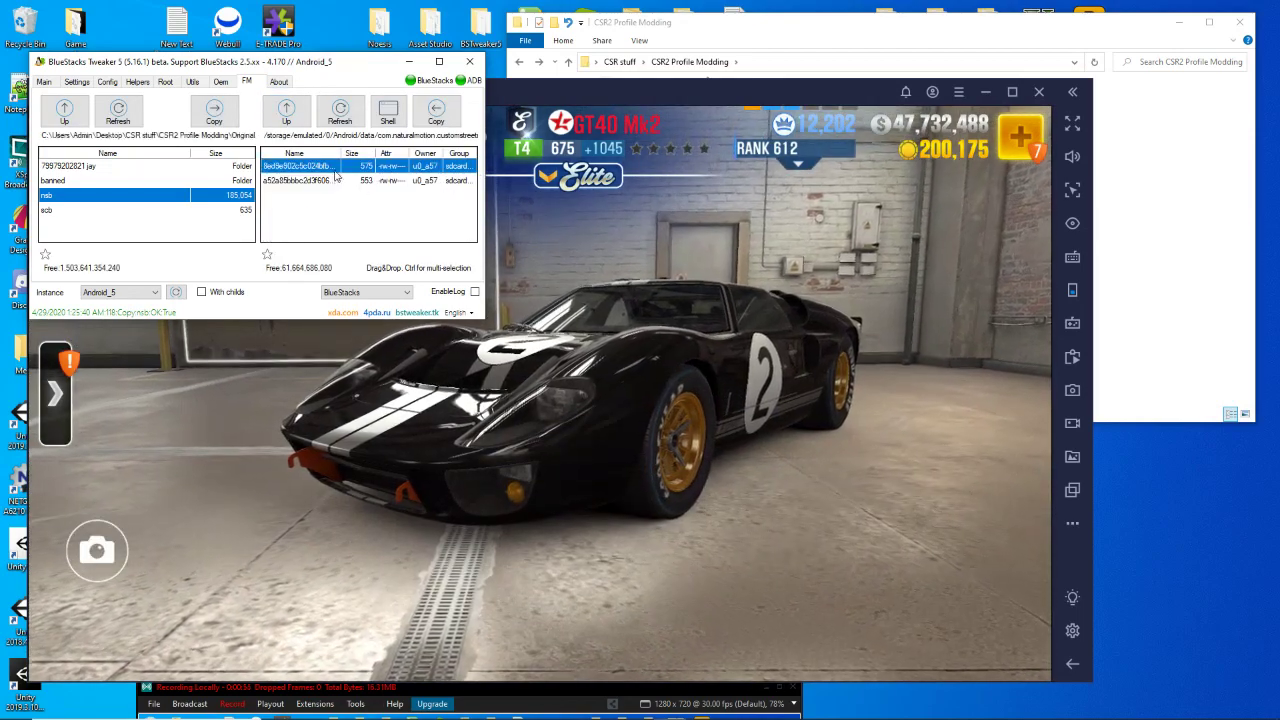
pyautogui.click(325, 181)
pyautogui.rightClick(325, 181)
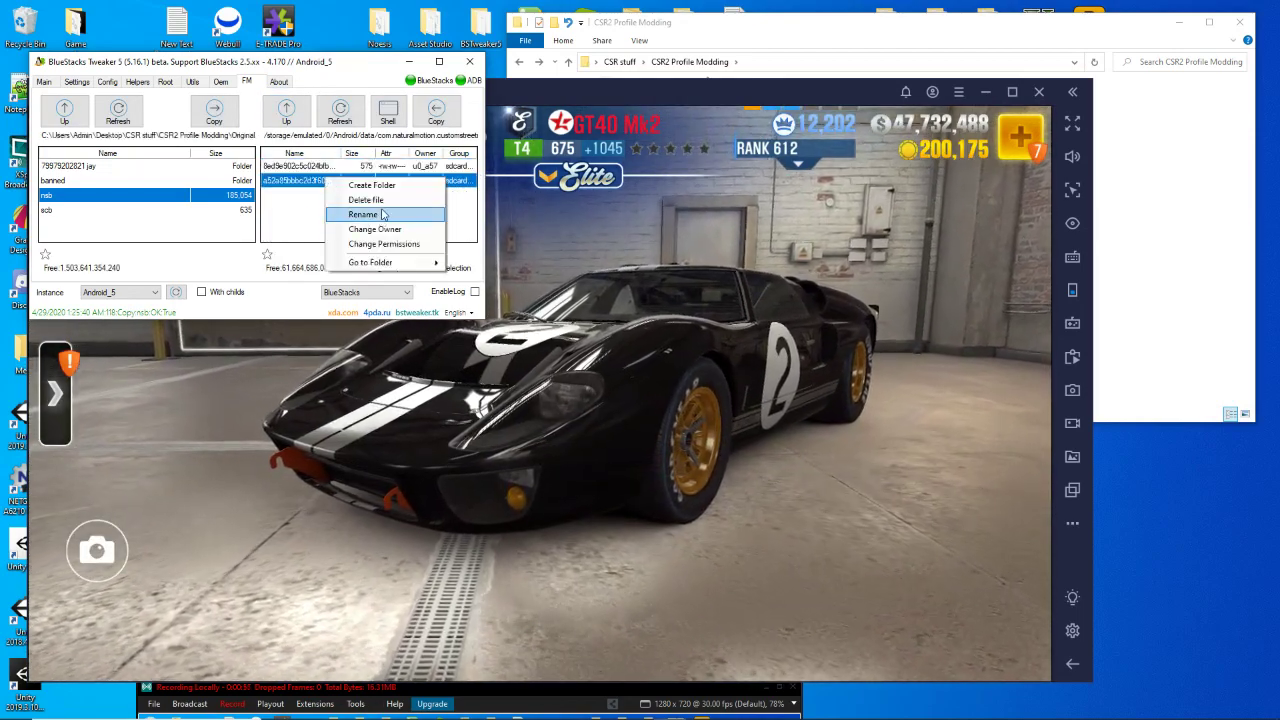
pyautogui.click(346, 215)
pyautogui.click(165, 222)
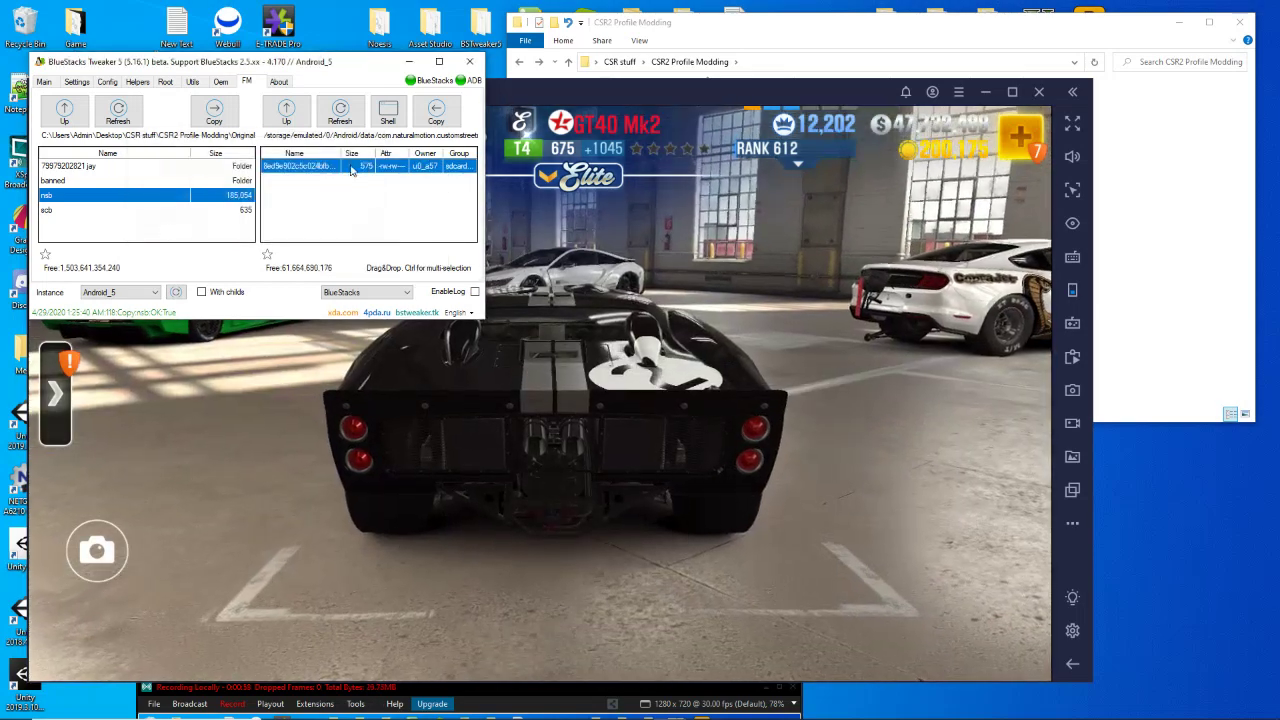
pyautogui.click(436, 118)
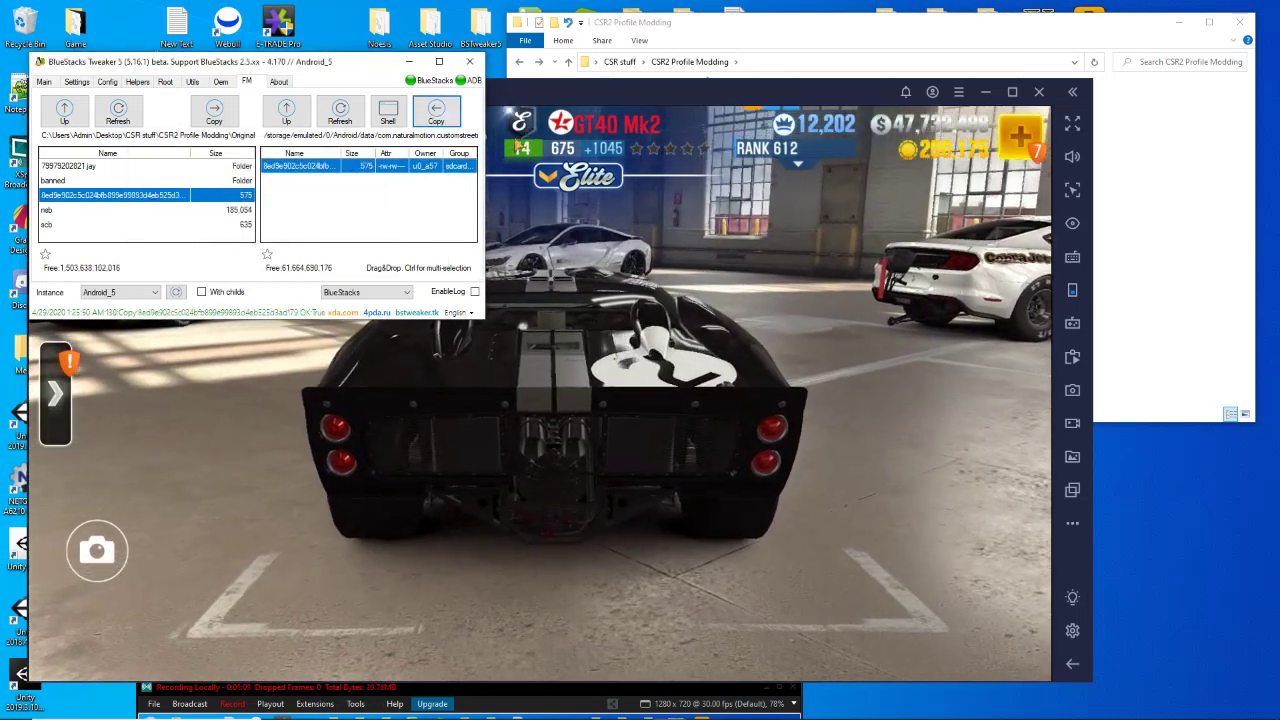
pyautogui.click(757, 34)
# Unpack nsb, scb and the profile file with CSRPacker UI, then select the three .txt files in Decrypted.
pyautogui.doubleClick(668, 273)
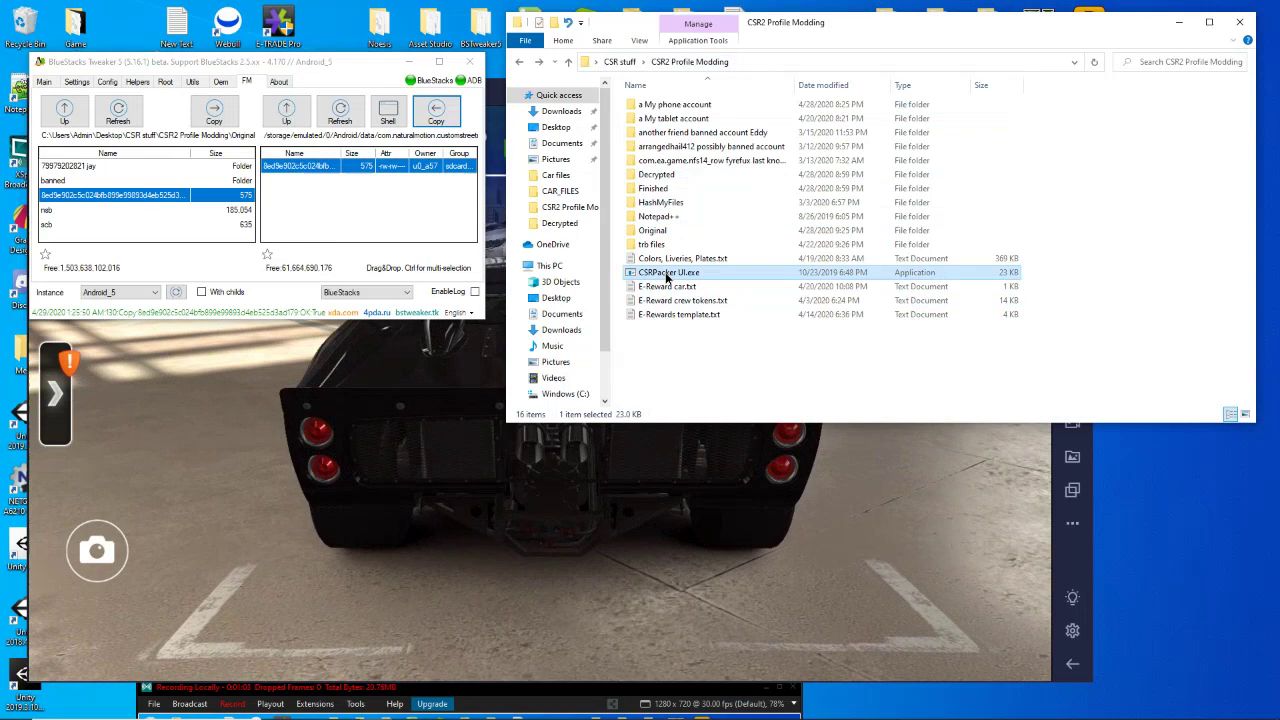
pyautogui.press('Return')
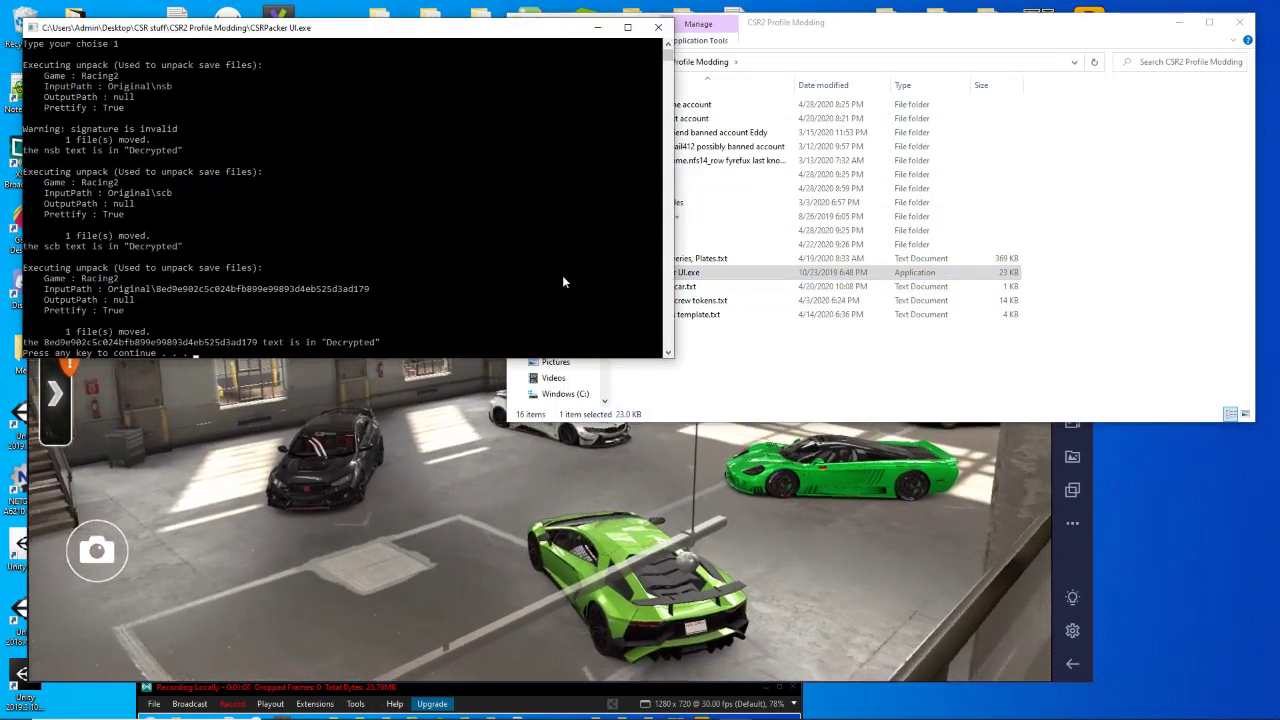
pyautogui.press('Return')
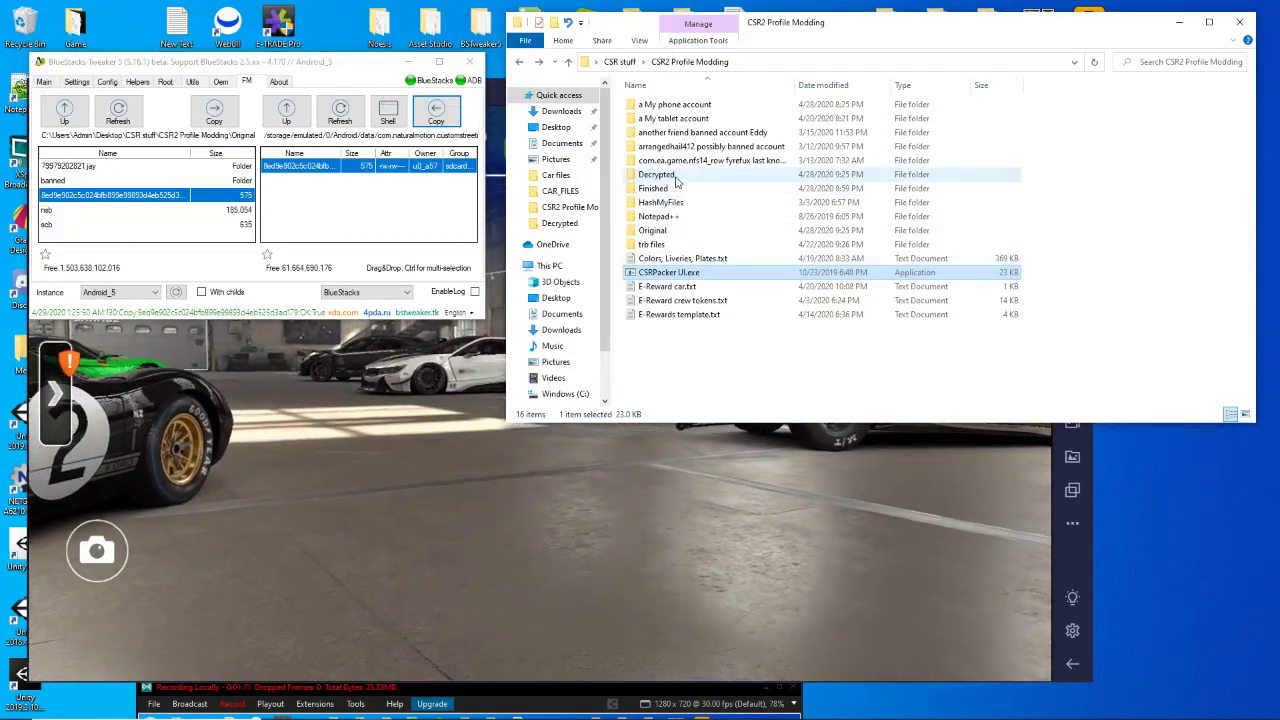
pyautogui.doubleClick(656, 174)
pyautogui.moveTo(688, 172); pyautogui.dragTo(636, 134)
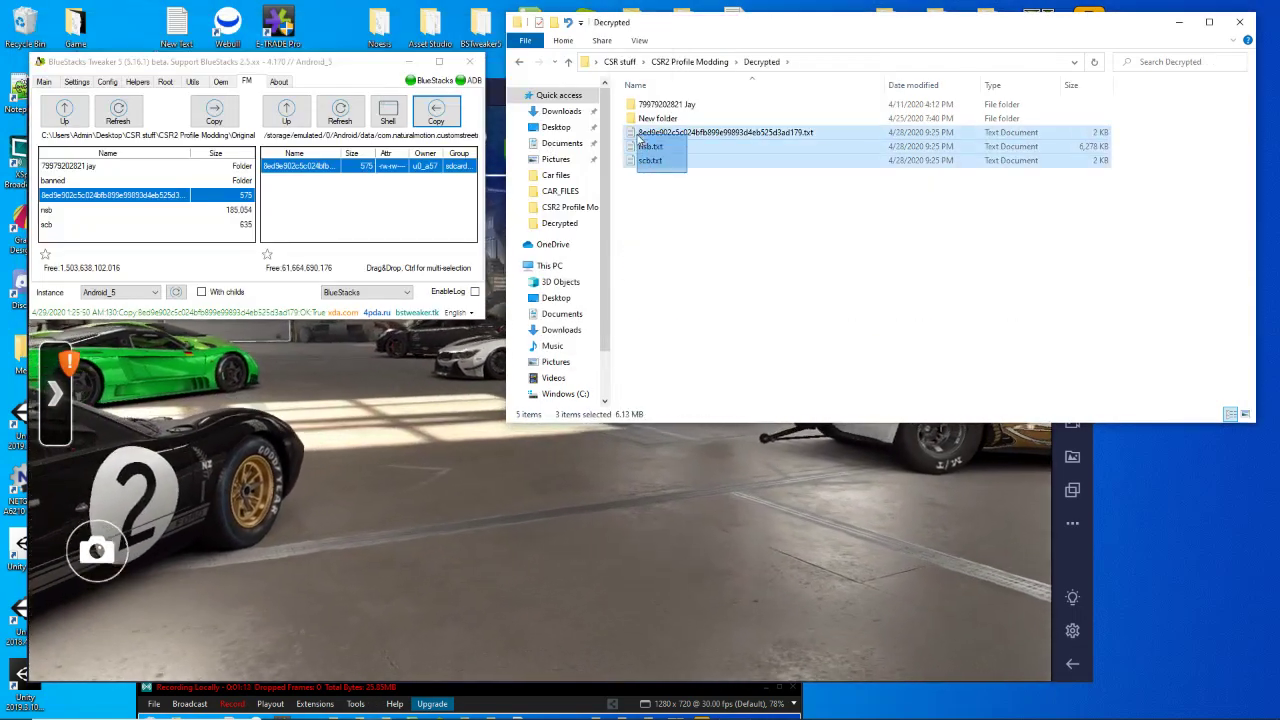
pyautogui.rightClick(636, 134)
# Open the three decrypted text files in Notepad++ and scroll scb.txt to the AMPart values.
pyautogui.click(688, 233)
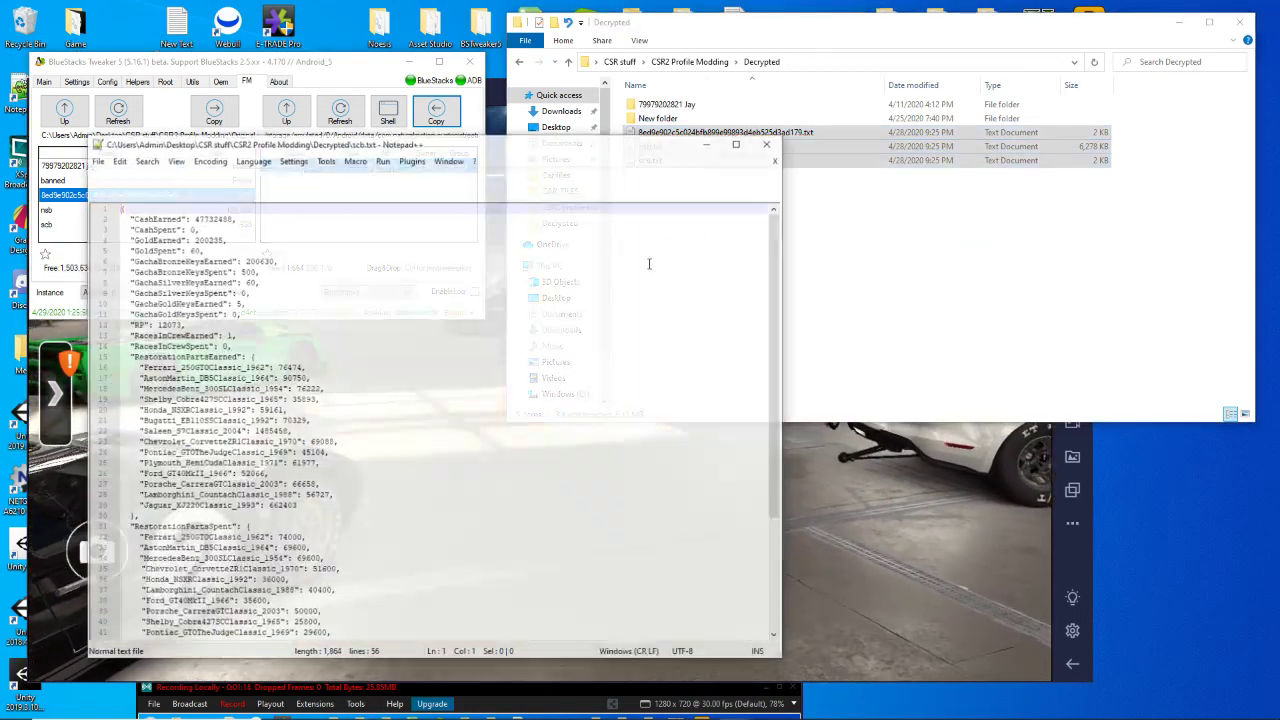
pyautogui.scroll(-1, 456, 366)
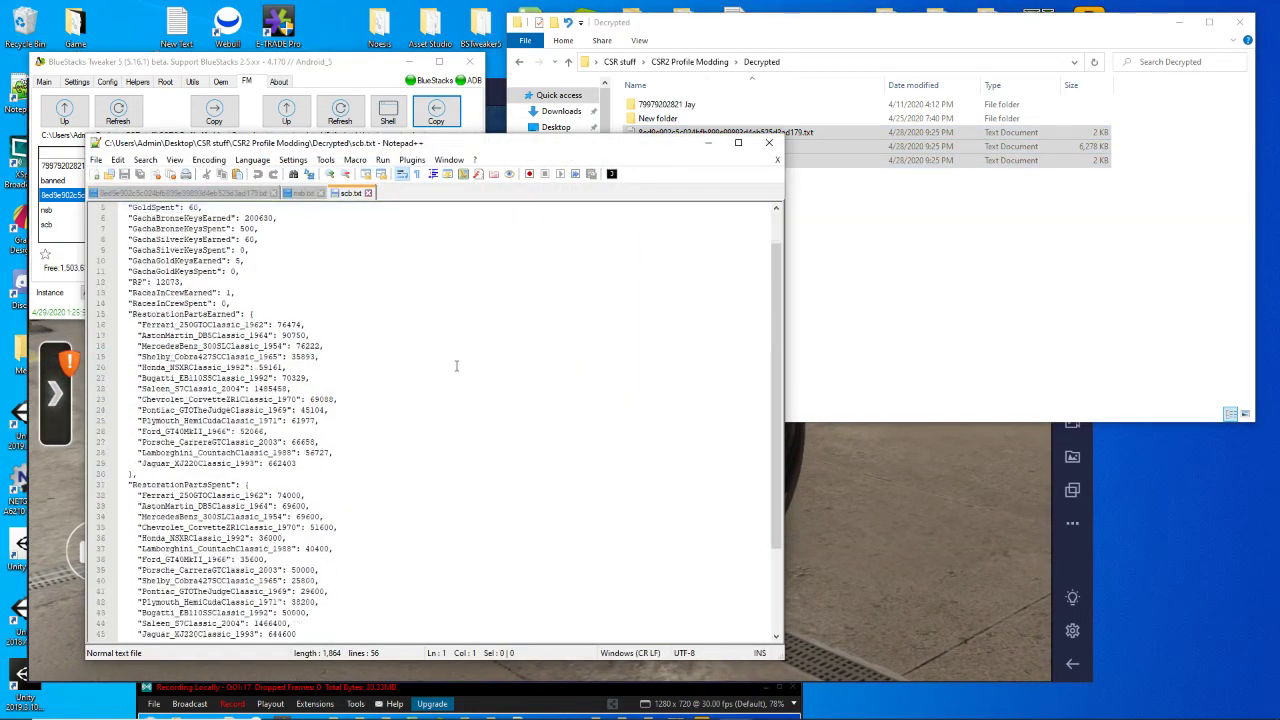
pyautogui.scroll(-4, 461, 358)
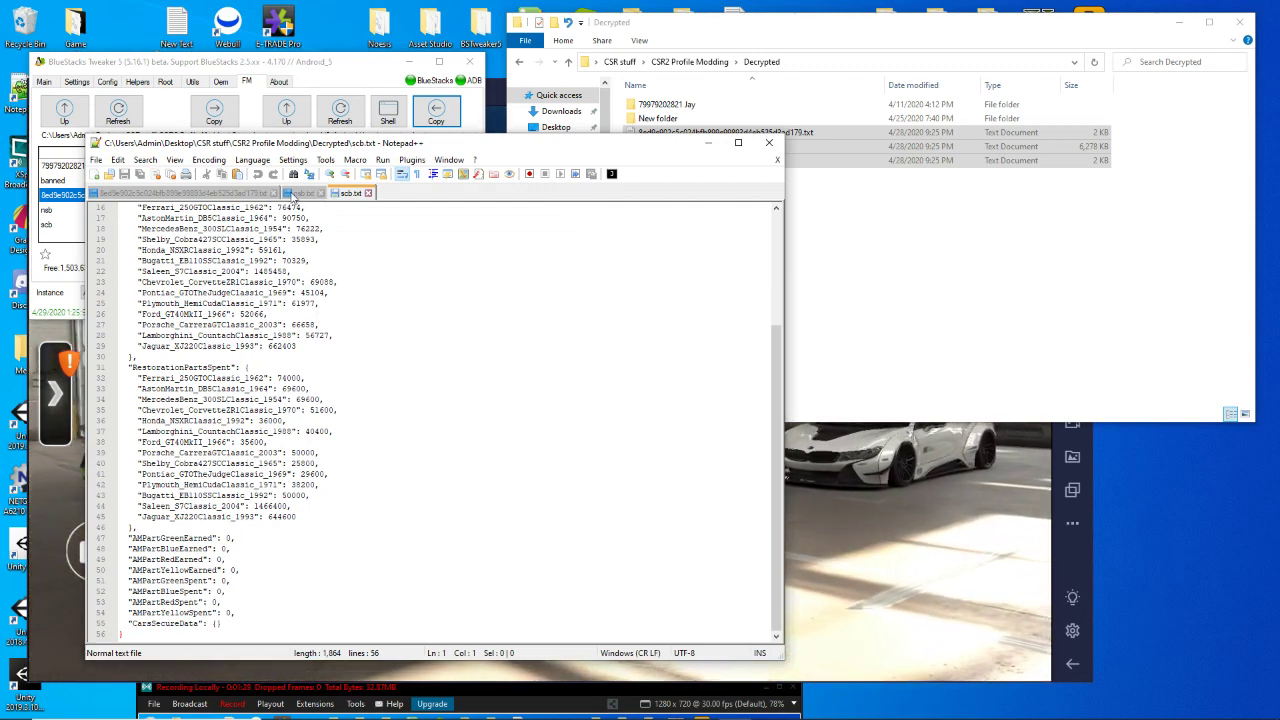
pyautogui.scroll(3, 300, 420)
pyautogui.scroll(-3, 250, 520)
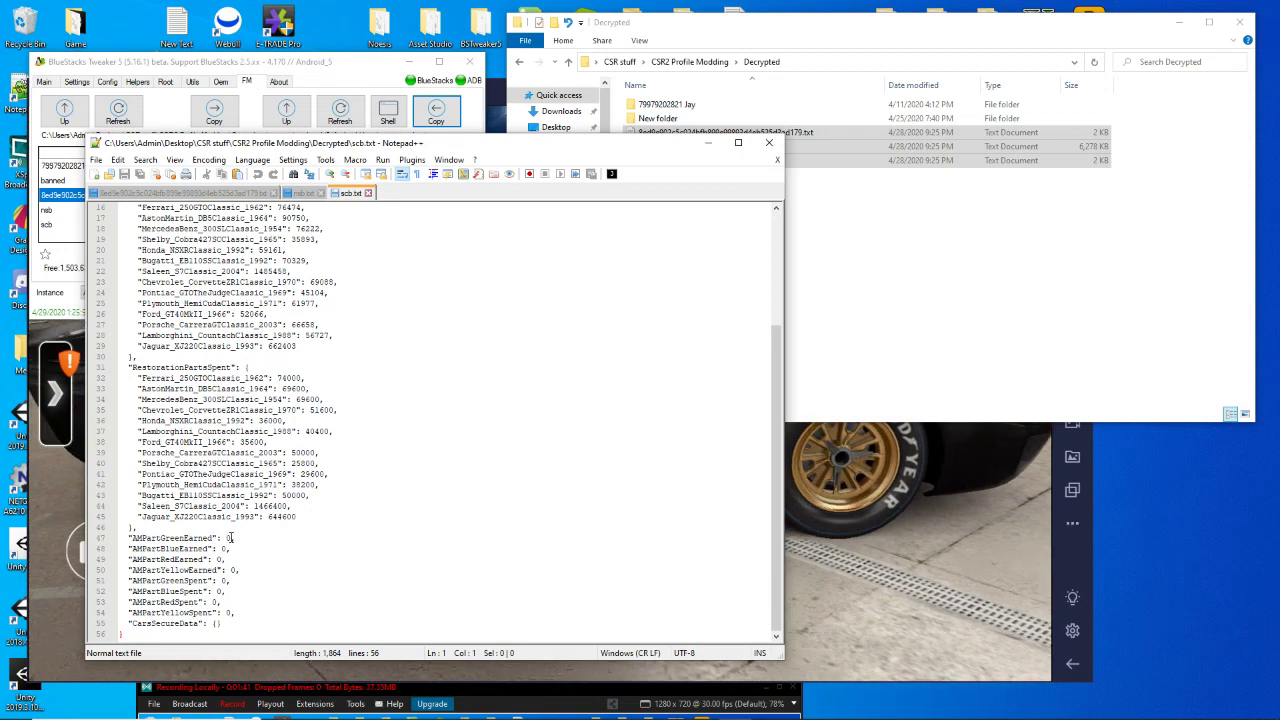
# Set scb.txt's AMPart earned values to 100000, 100000, 50000 and 2000.
pyautogui.click(228, 538)
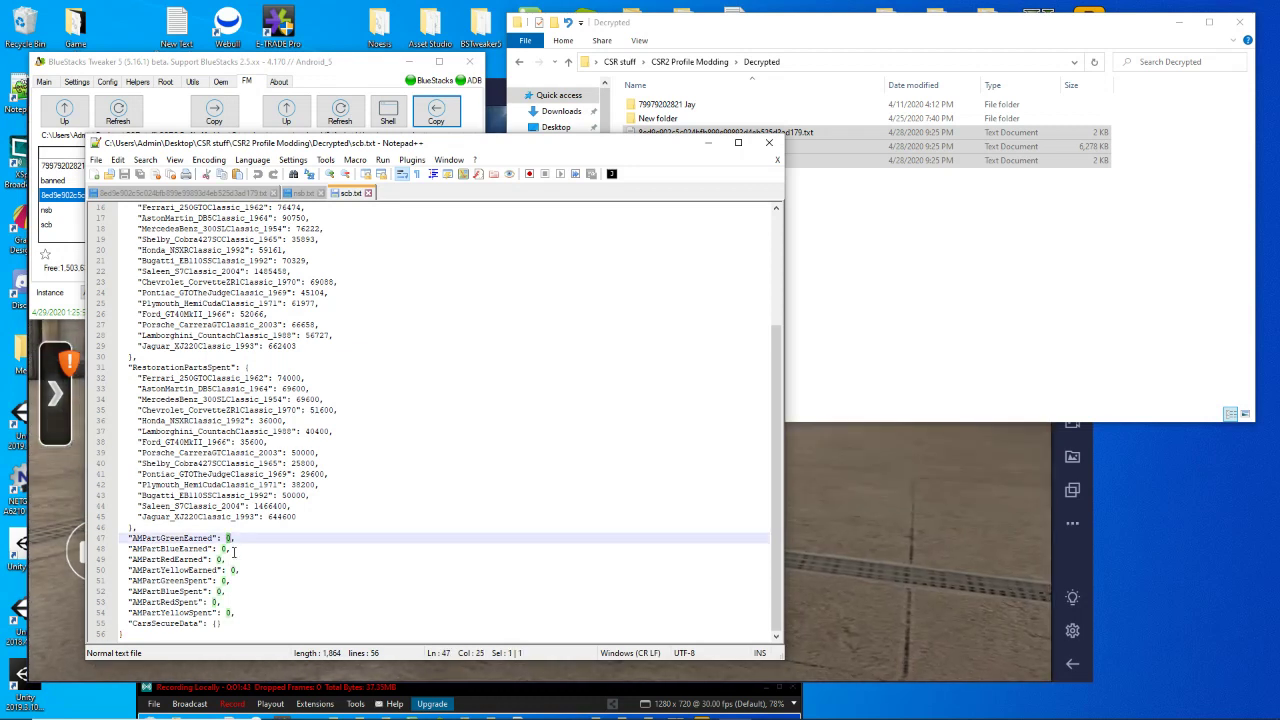
pyautogui.write('0000')
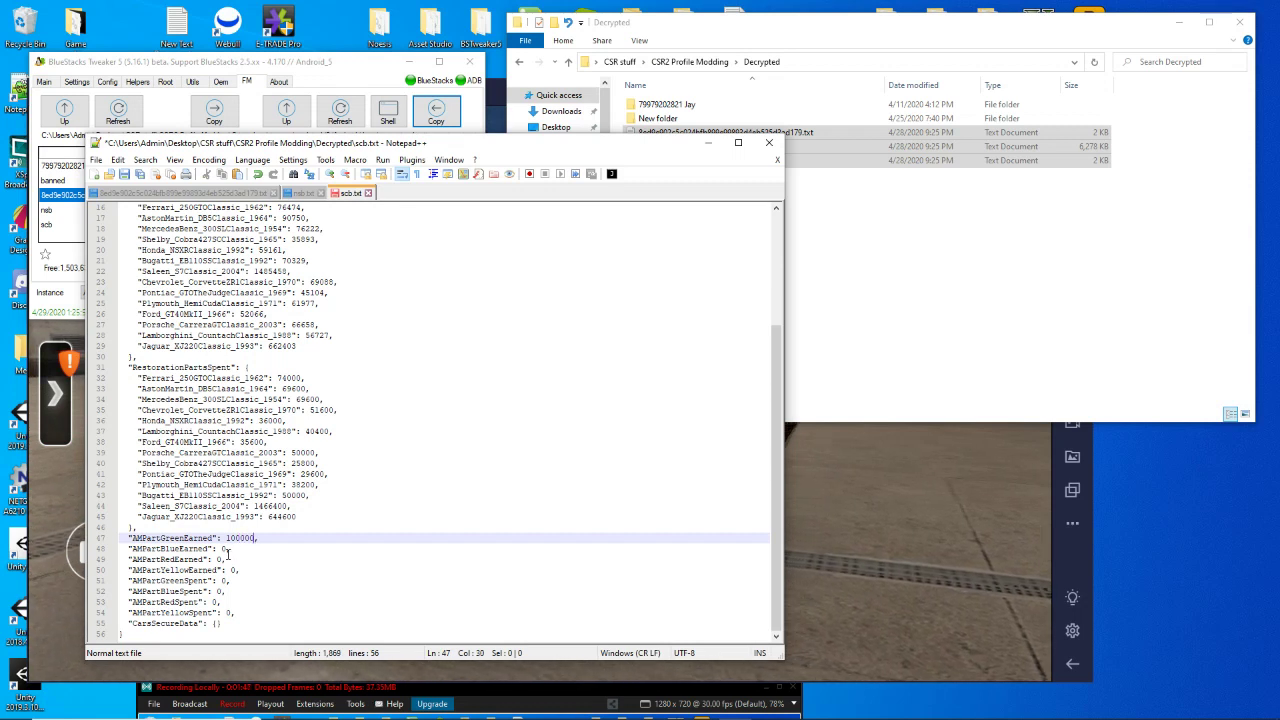
pyautogui.doubleClick(224, 549)
pyautogui.write('100000')
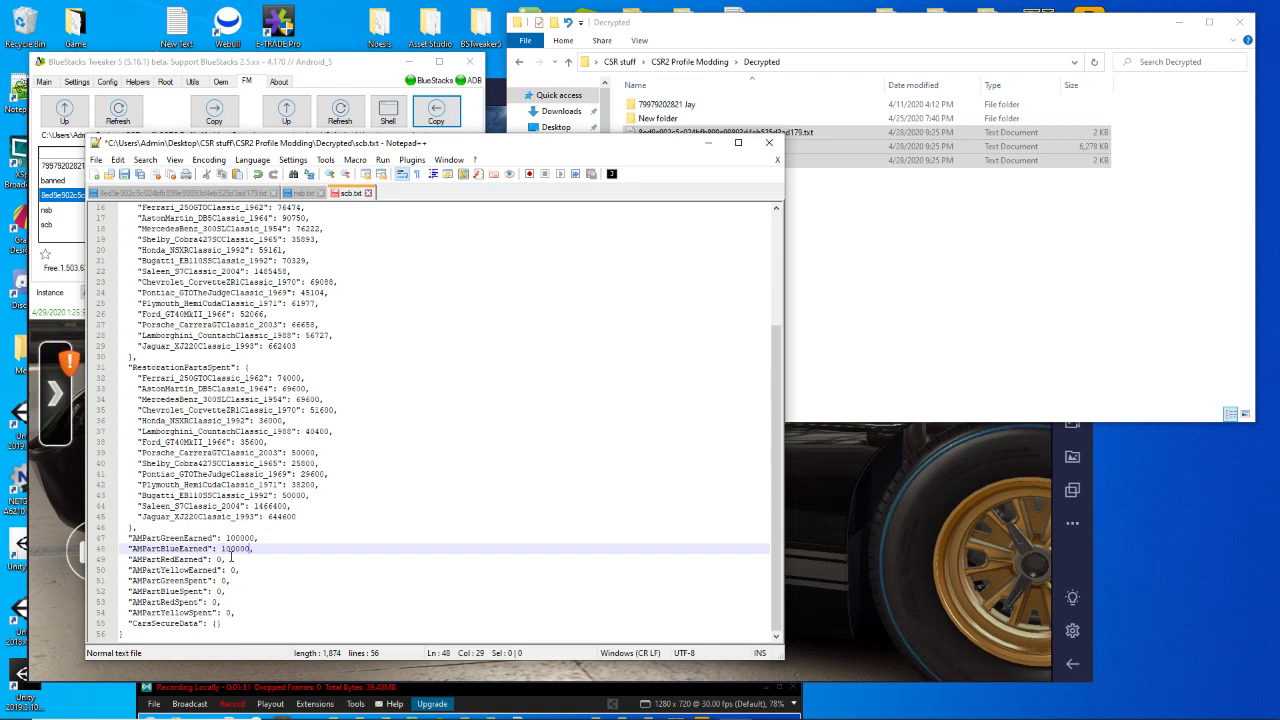
pyautogui.click(218, 559)
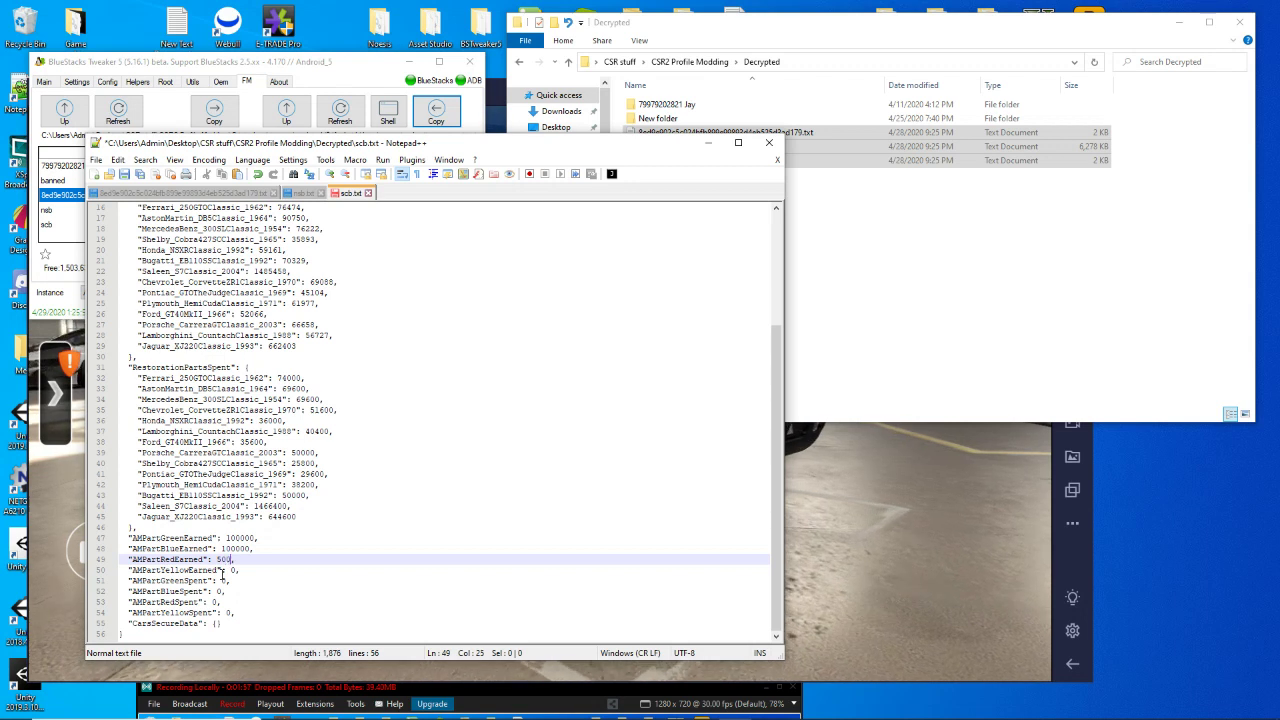
pyautogui.click(232, 570)
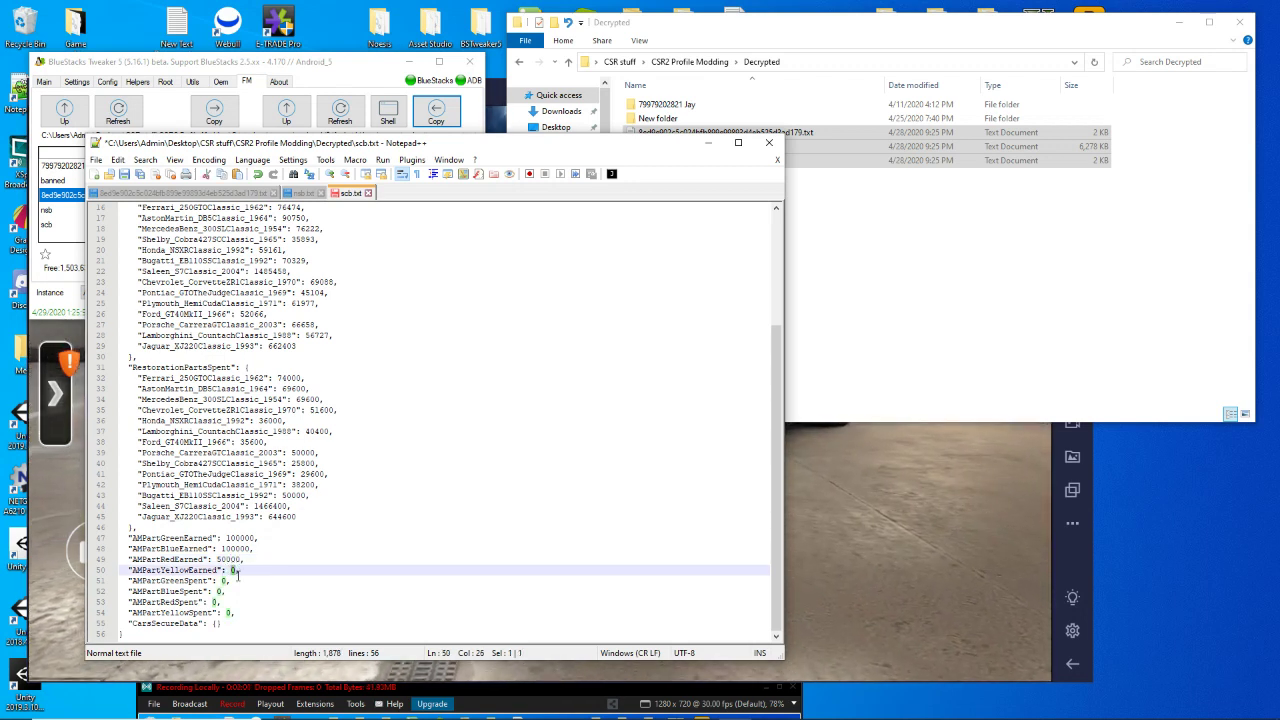
pyautogui.write('200')
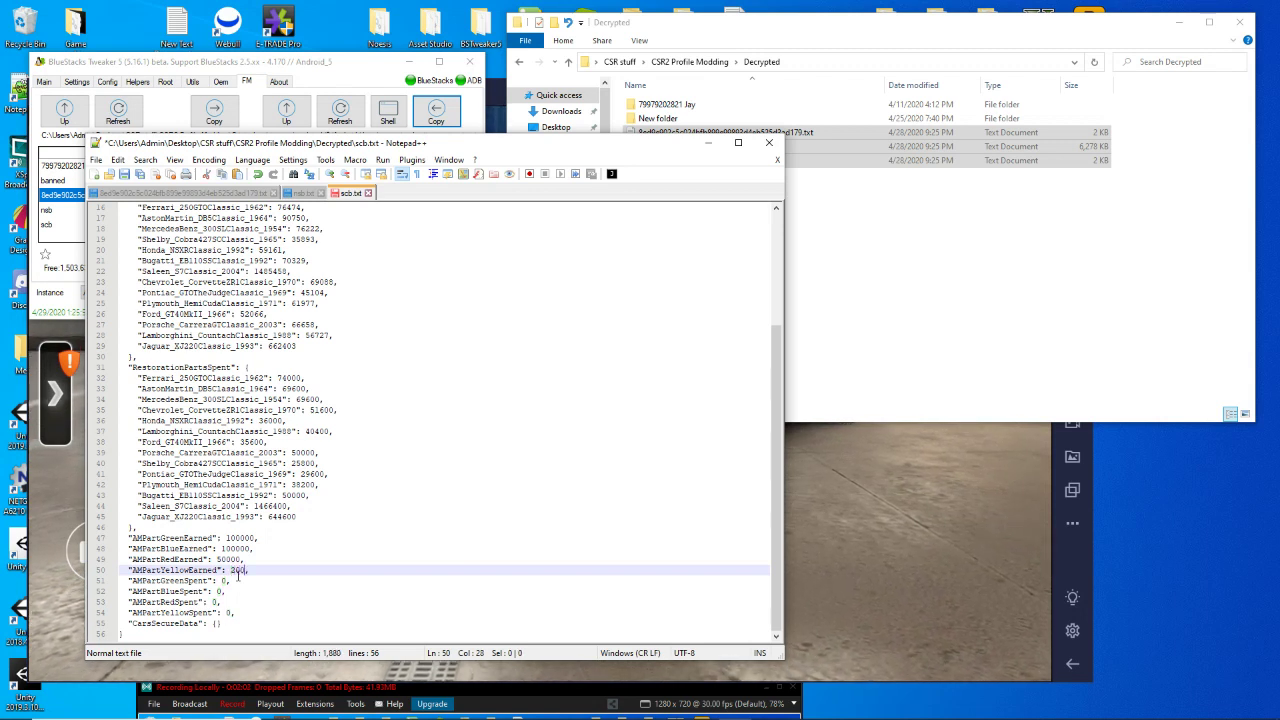
pyautogui.write('0')
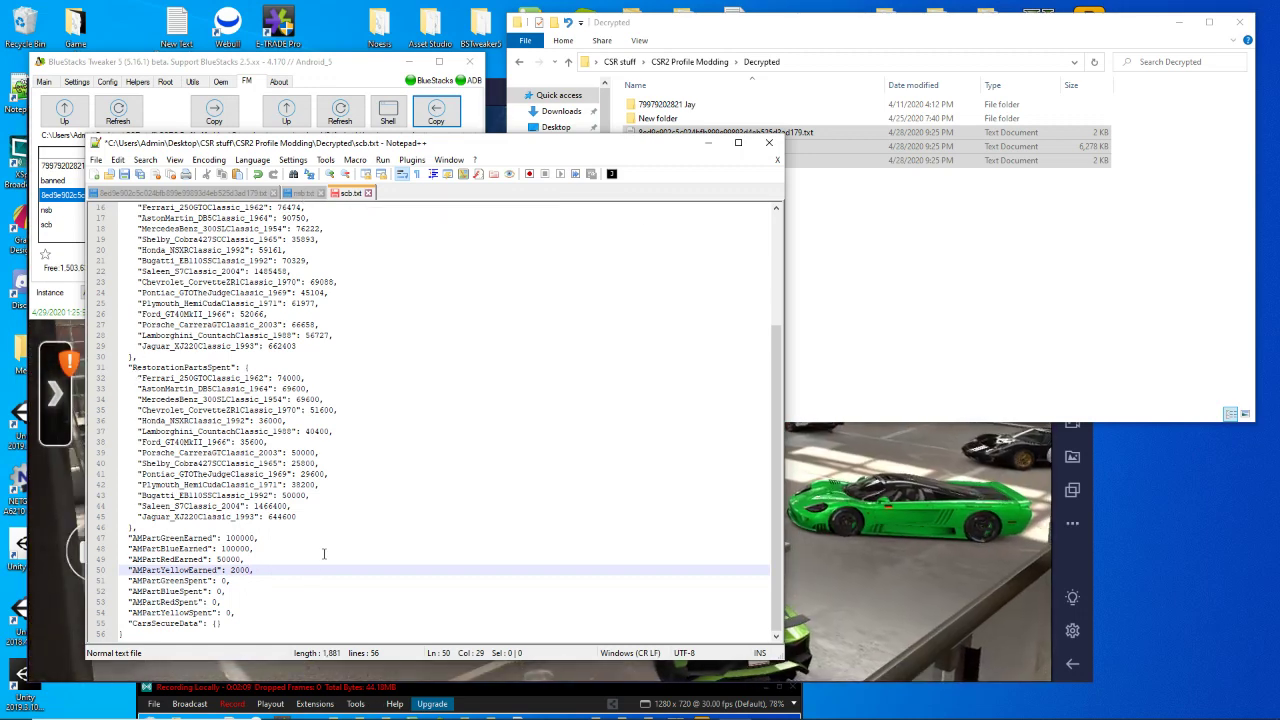
# Minify scb.txt with JSTool JSMin and close its tab.
pyautogui.click(412, 160)
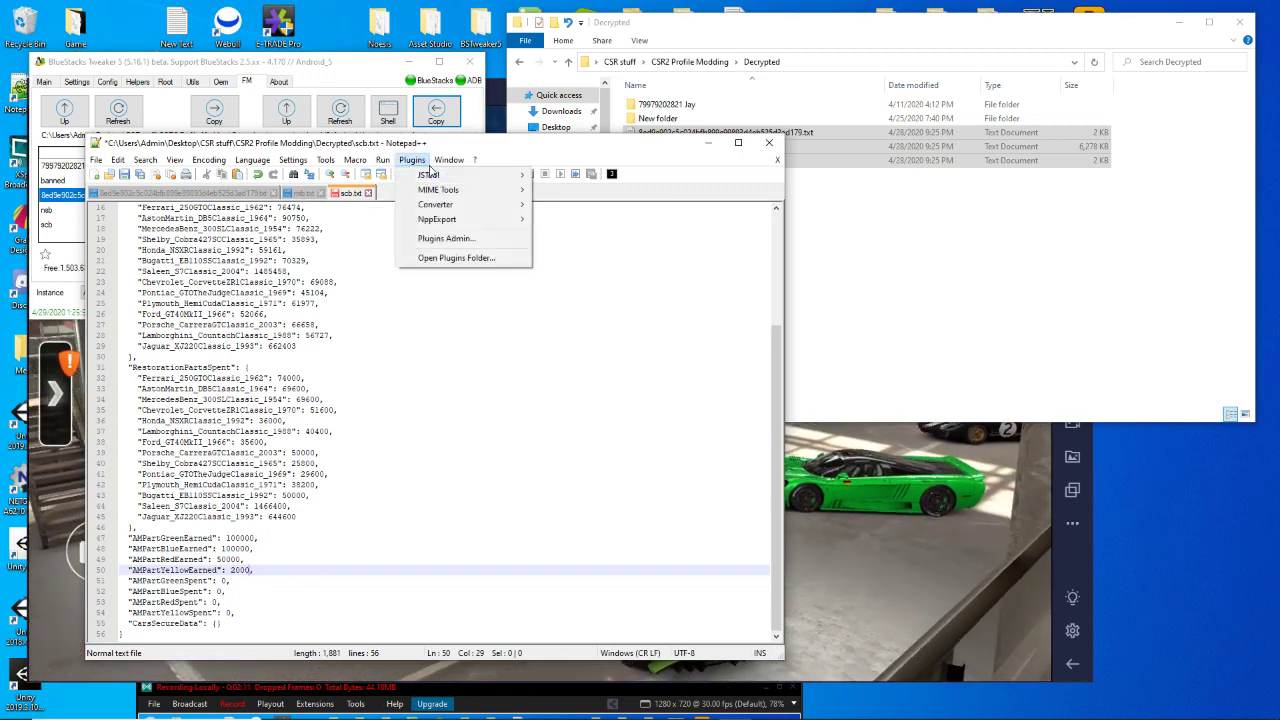
pyautogui.moveTo(511, 180)
pyautogui.click(561, 175)
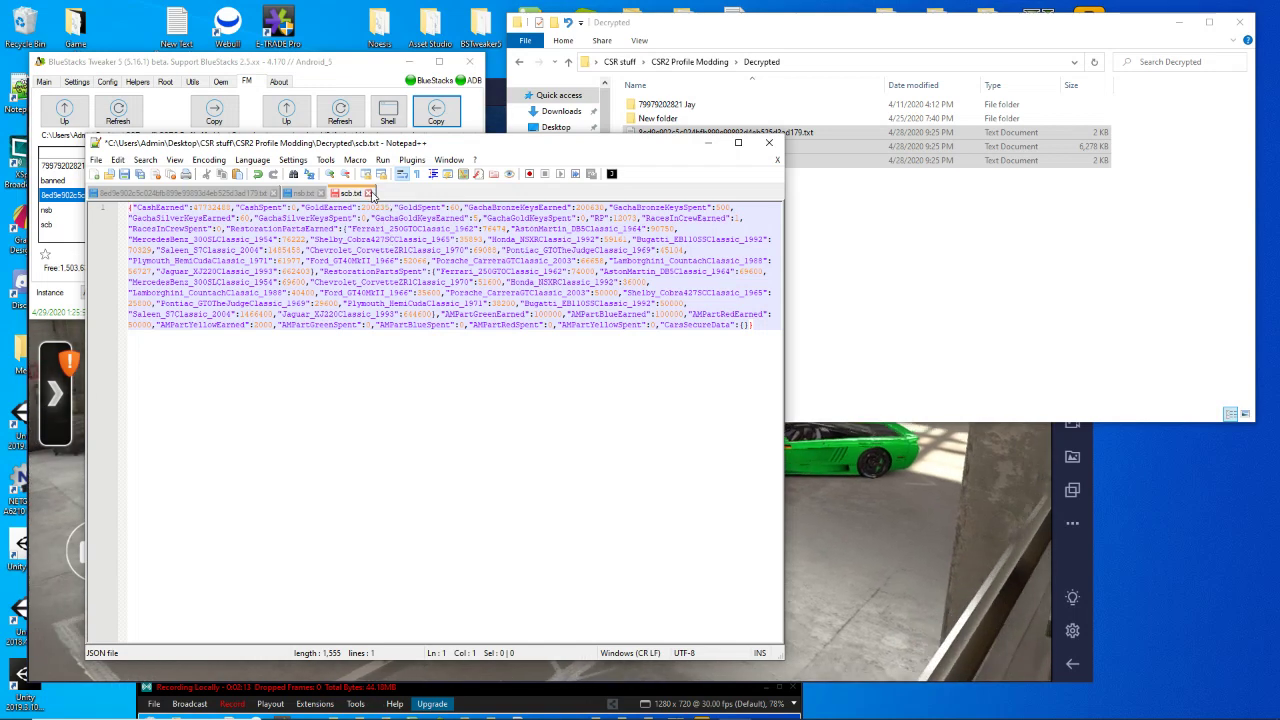
pyautogui.click(368, 193)
# Save scb.txt and locate the afme colour block in nsb.txt.
pyautogui.press('Return')
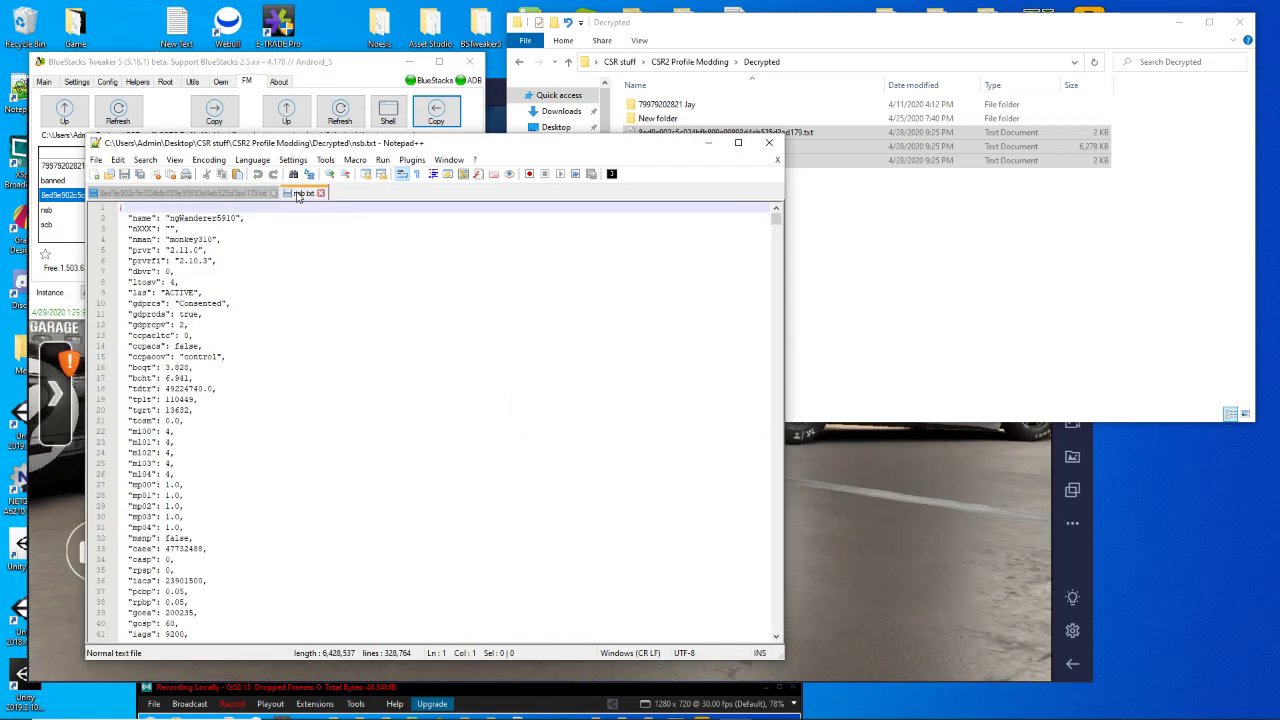
pyautogui.click(323, 384)
pyautogui.scroll(-11, 323, 400)
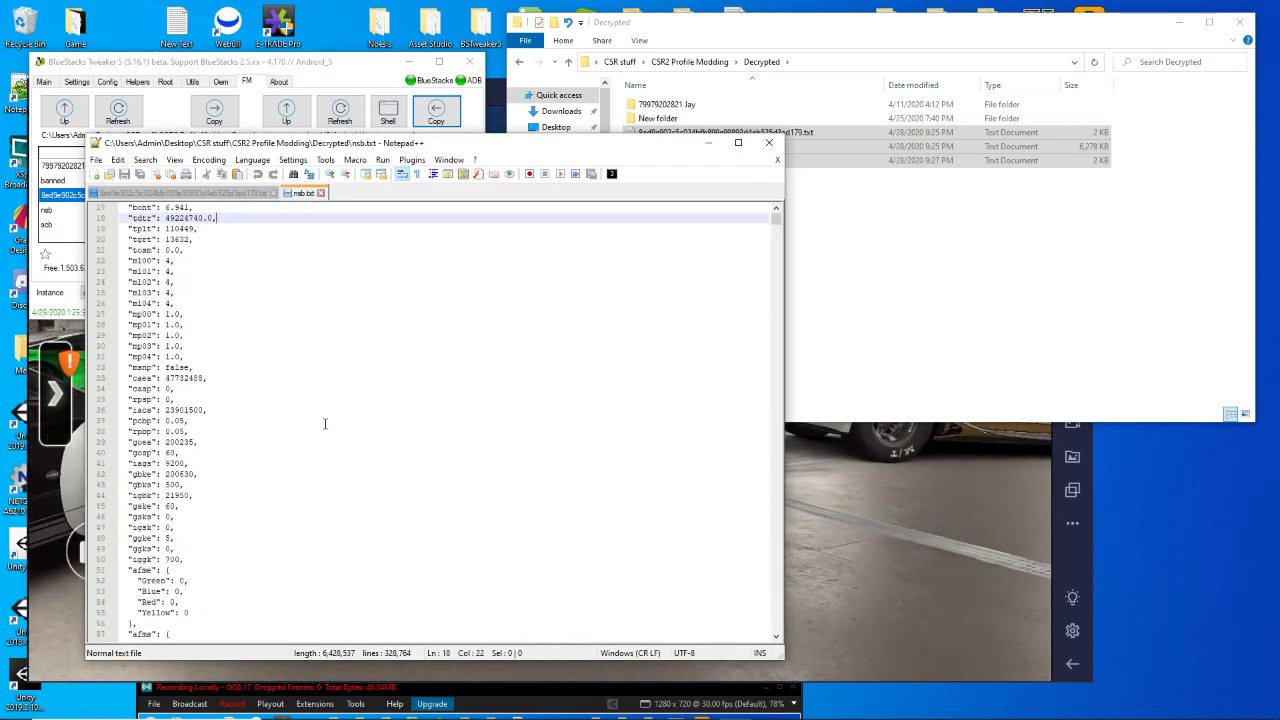
pyautogui.moveTo(158, 430); pyautogui.dragTo(190, 452)
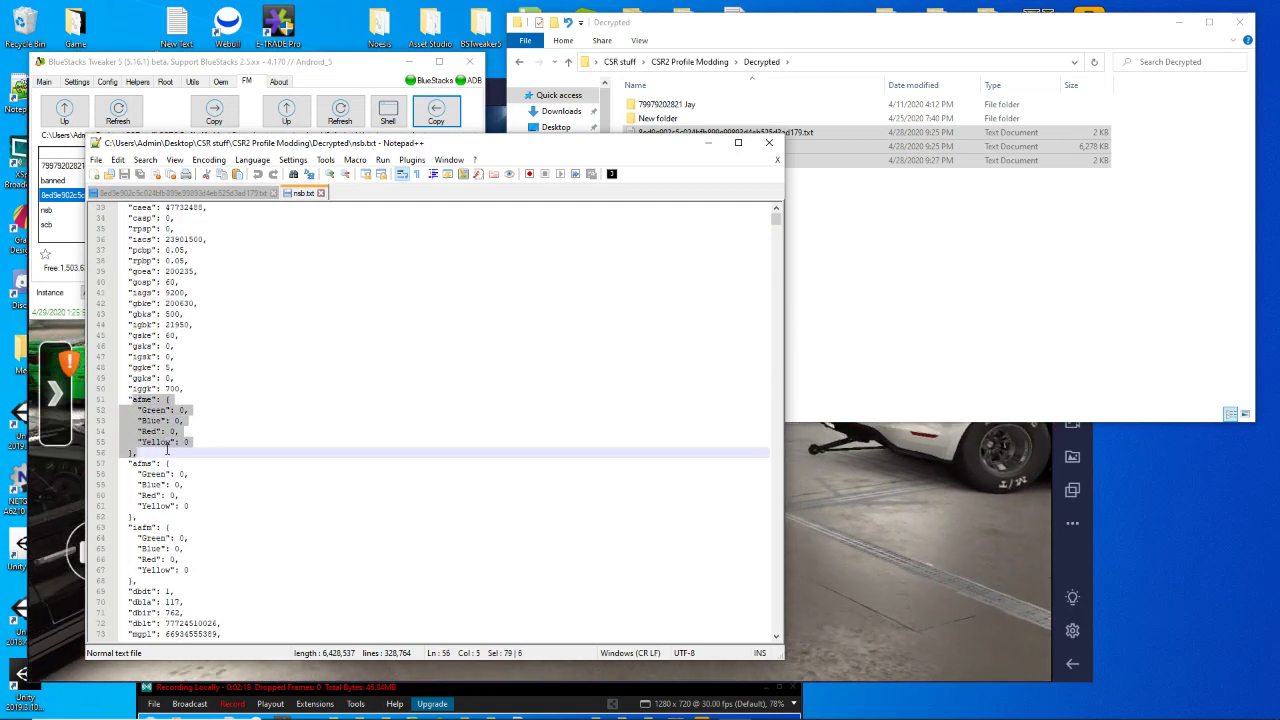
pyautogui.click(300, 388)
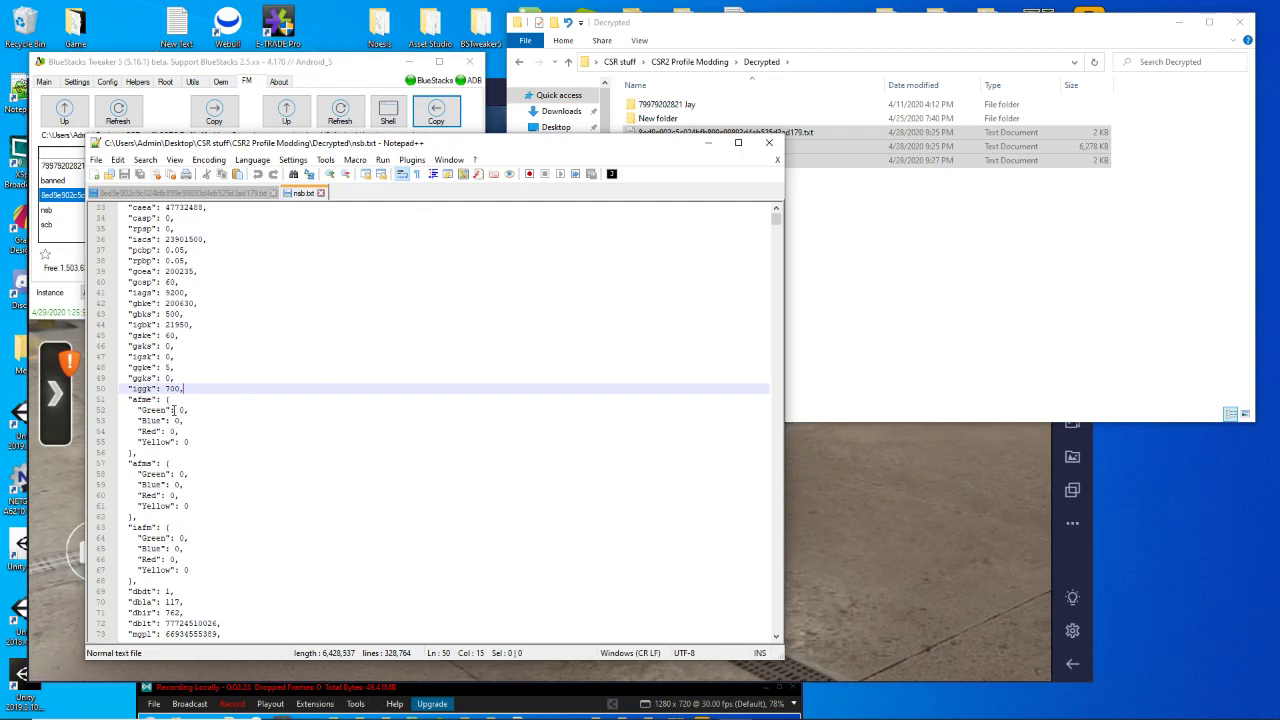
# Set nsb.txt's afme values to Green 100000, Blue 100000, Red 50000, Yellow 2000.
pyautogui.doubleClick(181, 410)
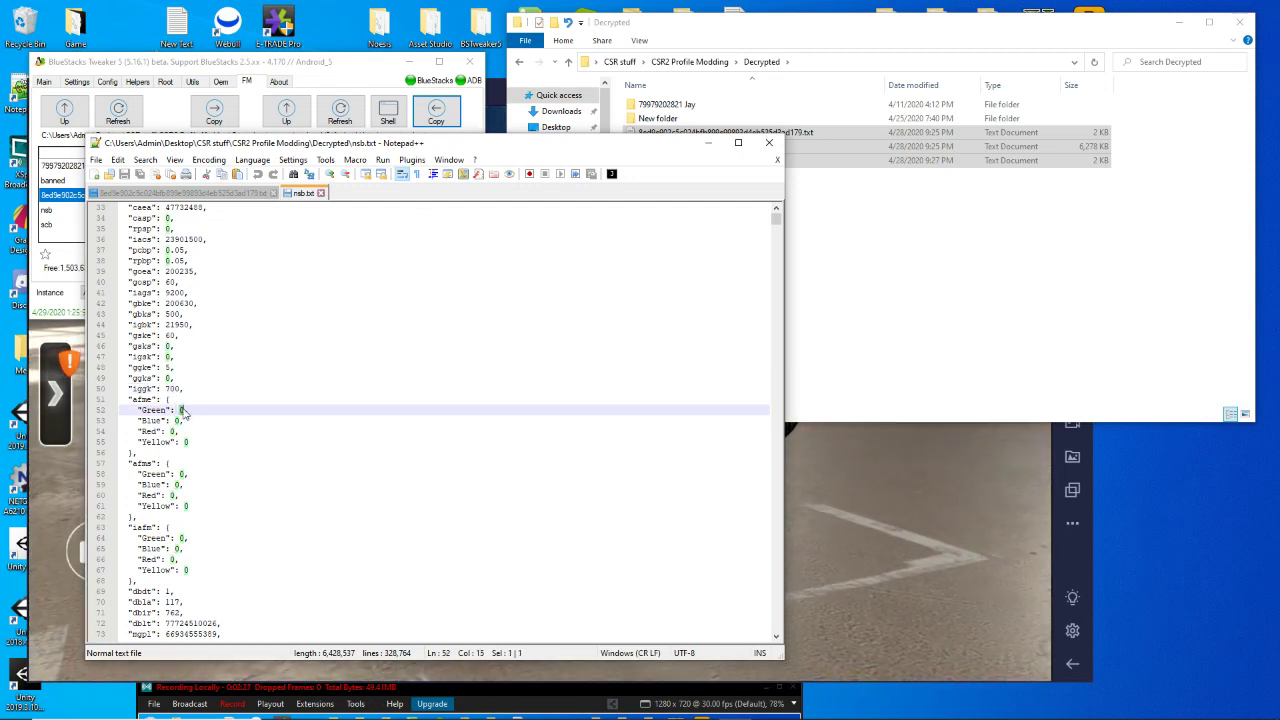
pyautogui.write('10000')
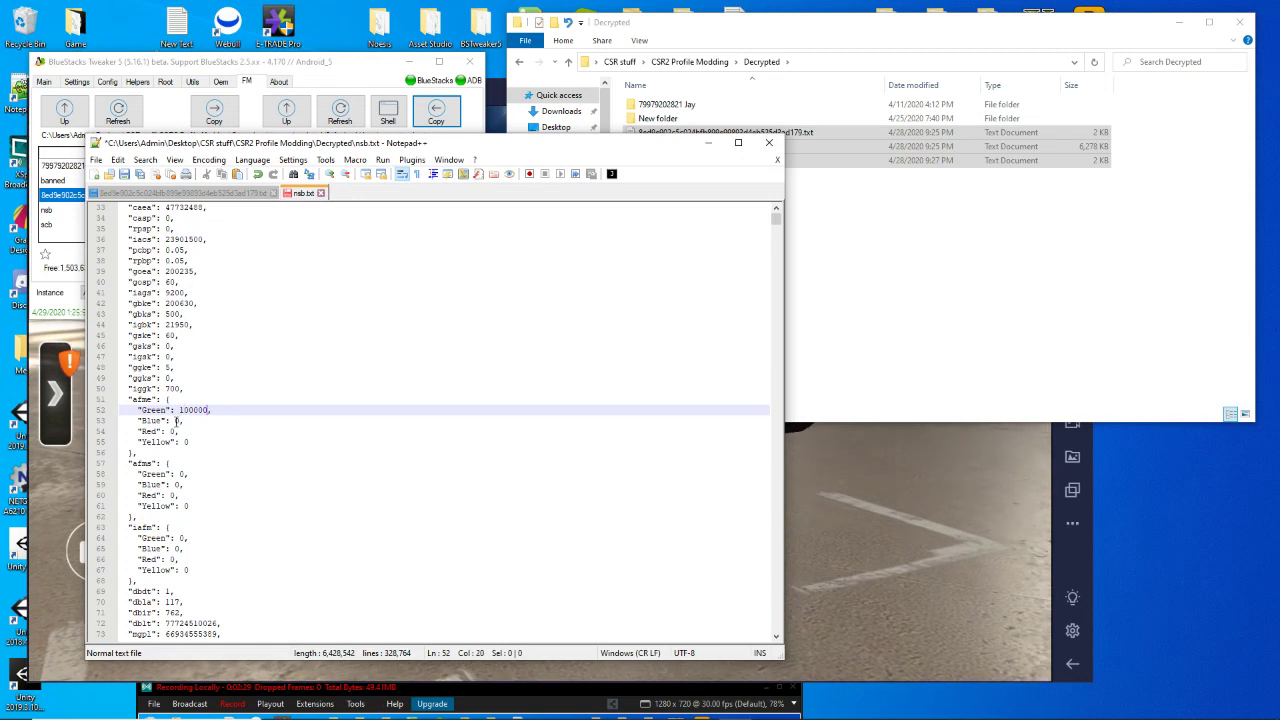
pyautogui.write('0')
pyautogui.click(175, 421)
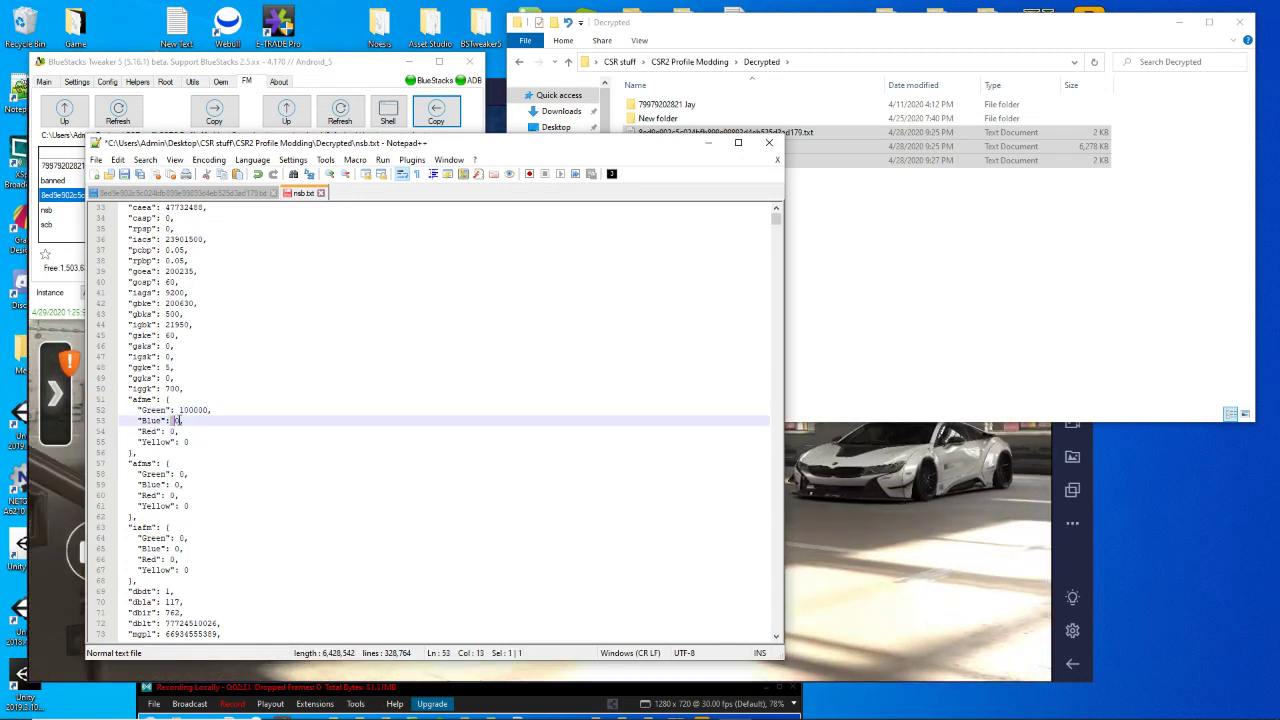
pyautogui.write('500000')
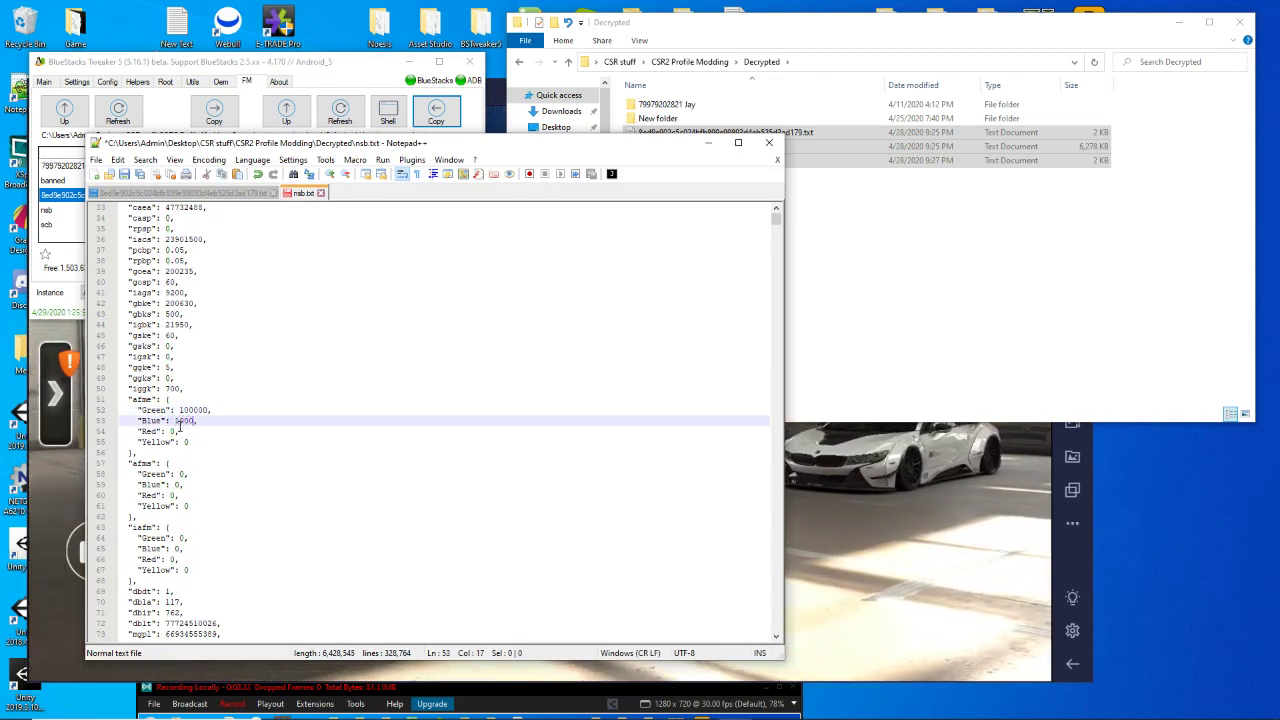
pyautogui.doubleClick(173, 431)
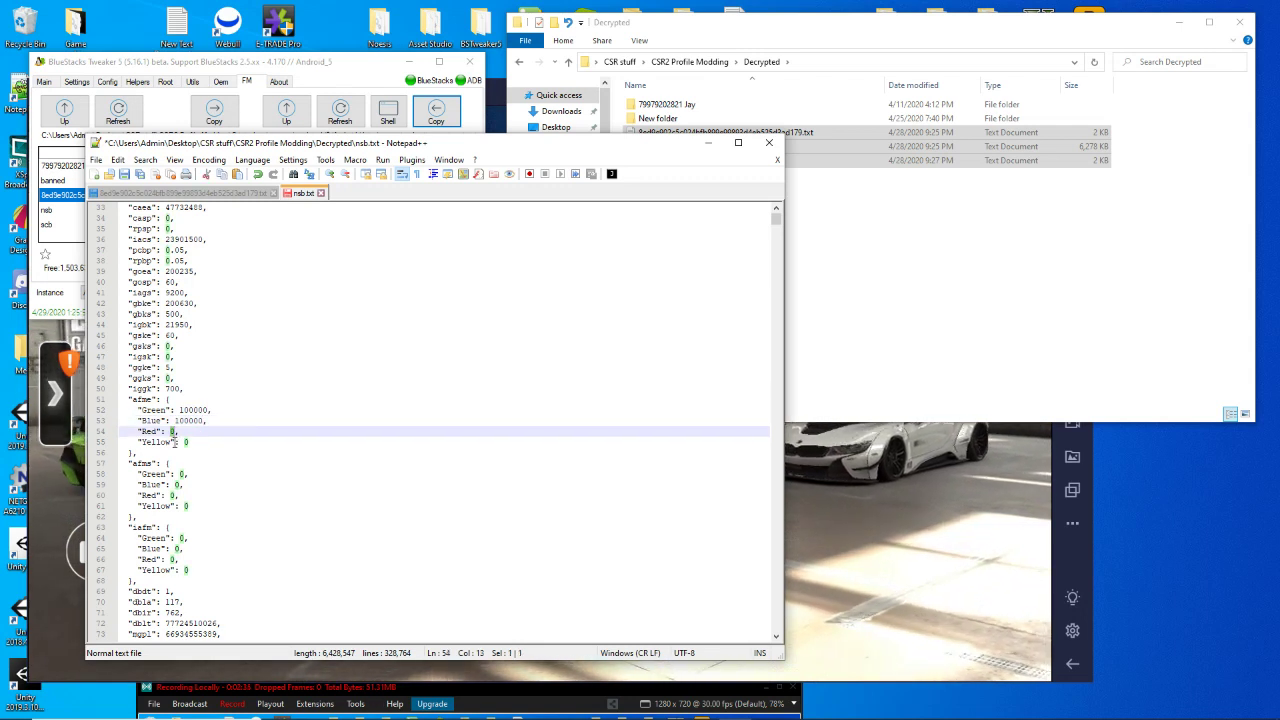
pyautogui.write('50000')
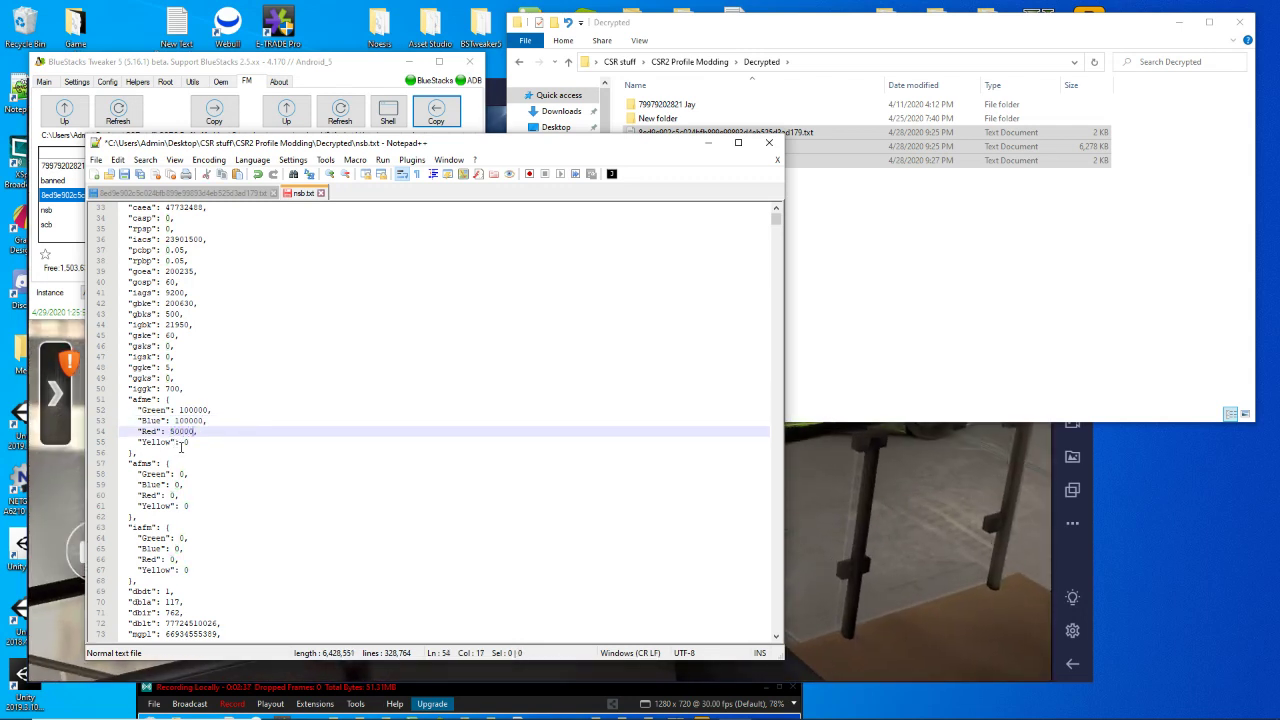
pyautogui.doubleClick(185, 442)
pyautogui.write('2000')
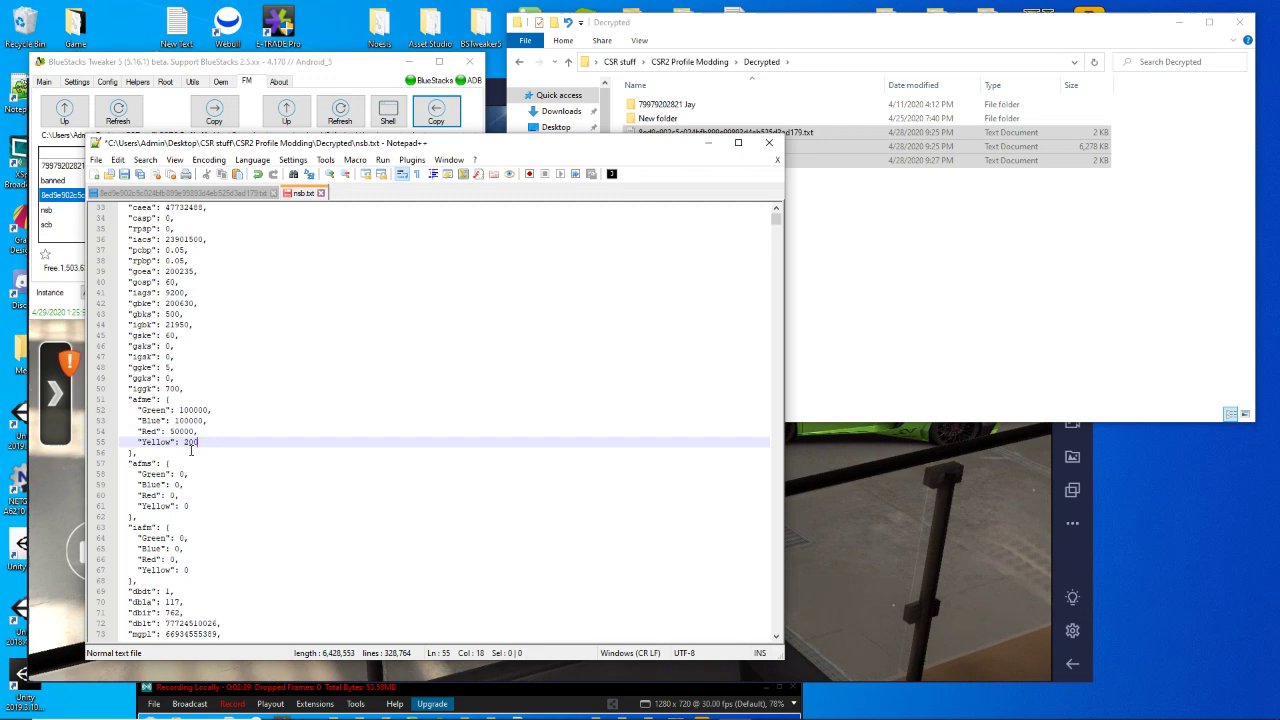
# Minify nsb.txt onto one line with JSTool JSMin.
pyautogui.click(412, 160)
pyautogui.moveTo(450, 175)
pyautogui.click(533, 178)
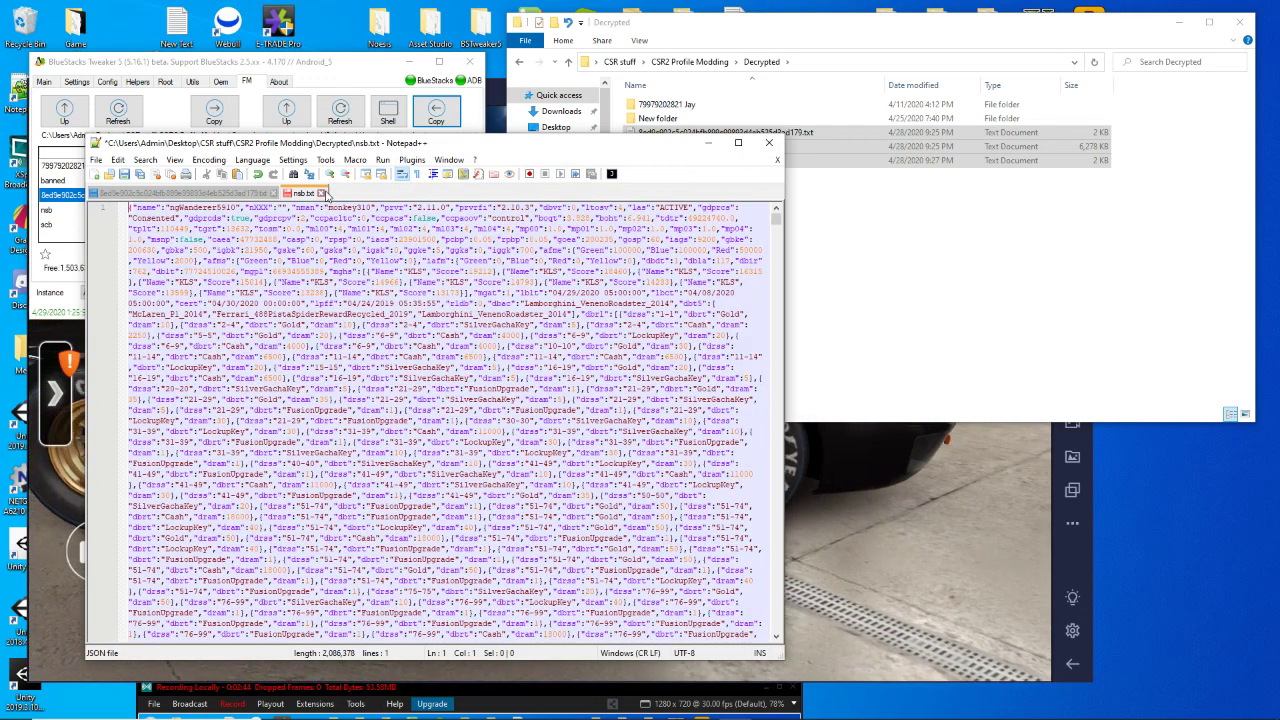
# Save and close nsb.txt, then compute its hashes in HashMyFiles.
pyautogui.click(322, 193)
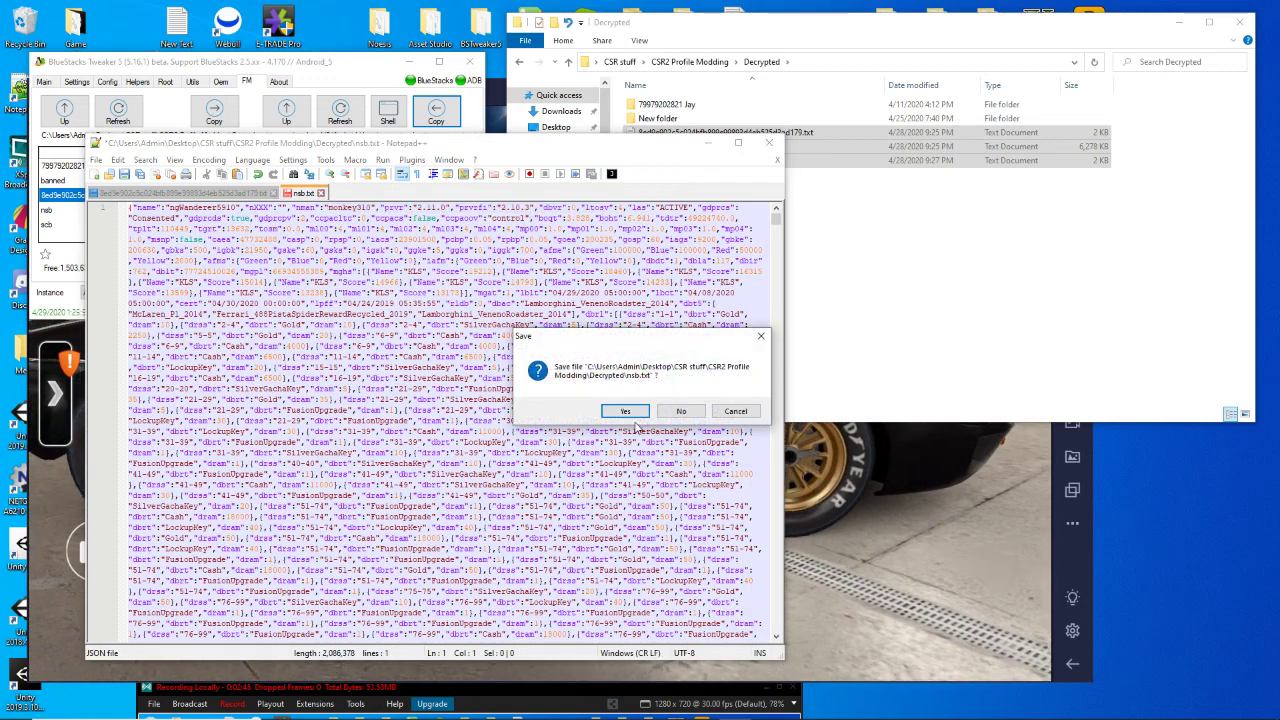
pyautogui.click(626, 409)
pyautogui.click(798, 314)
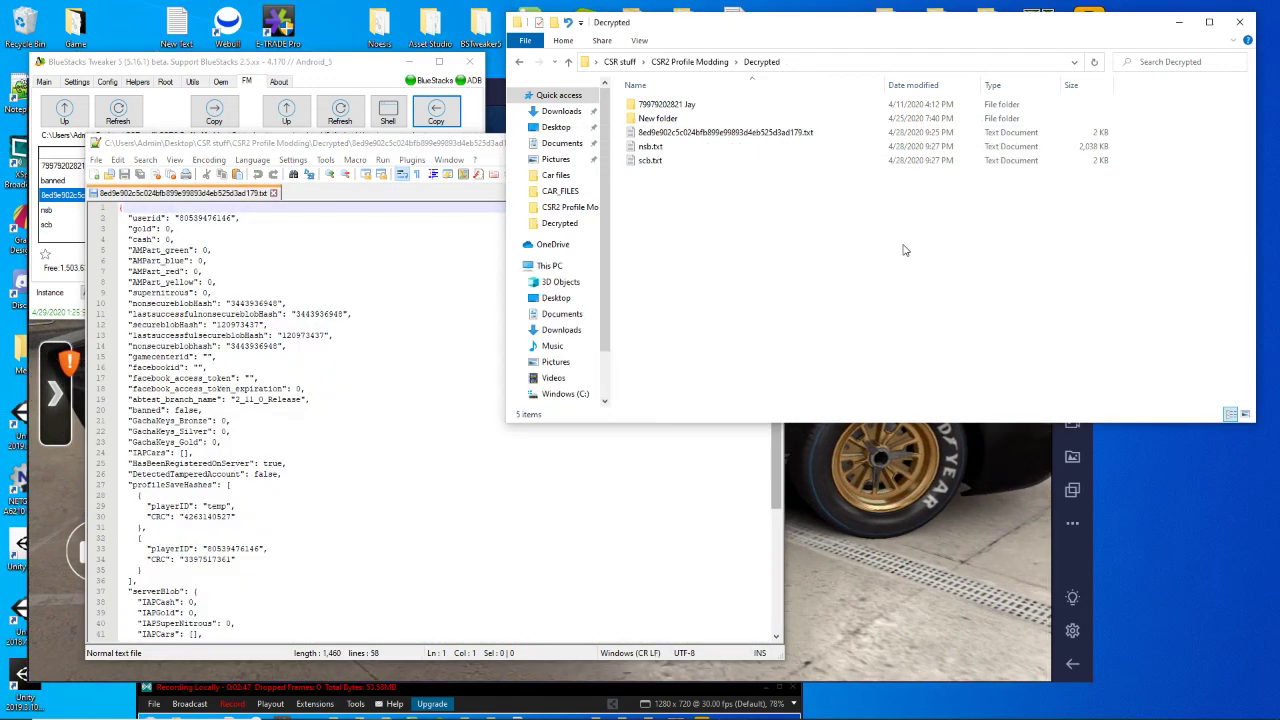
pyautogui.click(666, 148)
pyautogui.rightClick(666, 148)
pyautogui.click(710, 203)
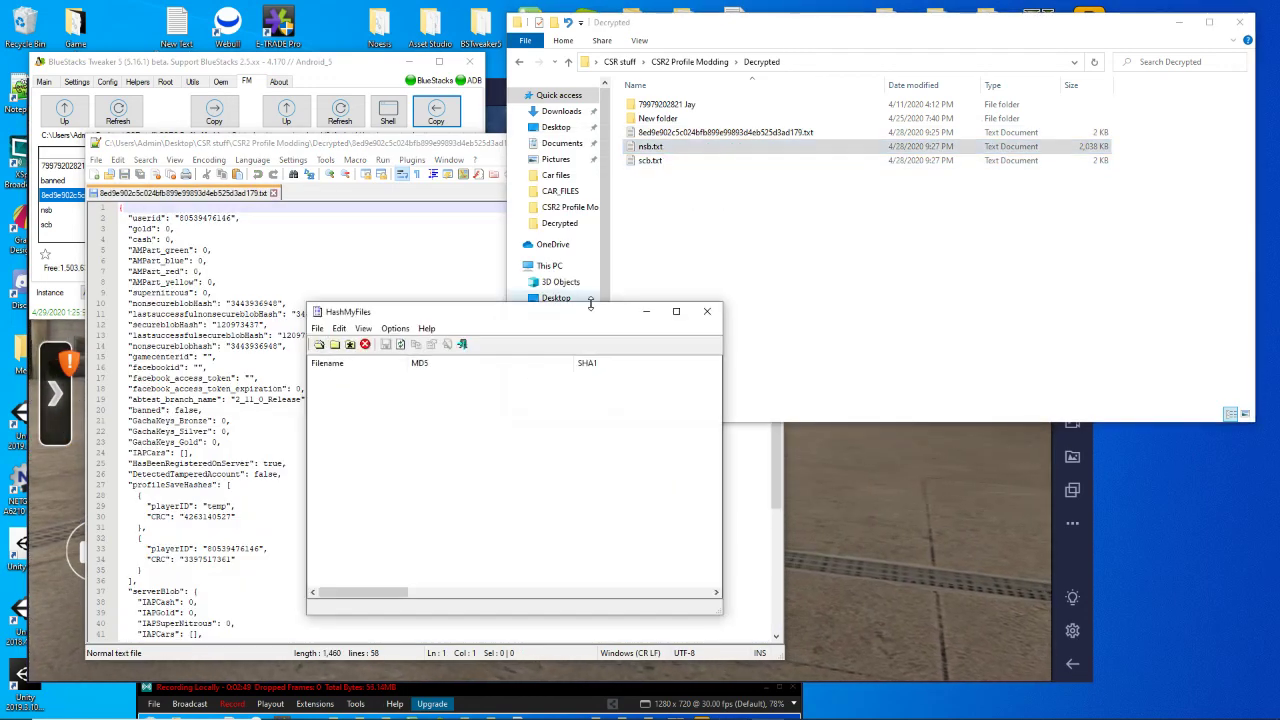
pyautogui.doubleClick(416, 386)
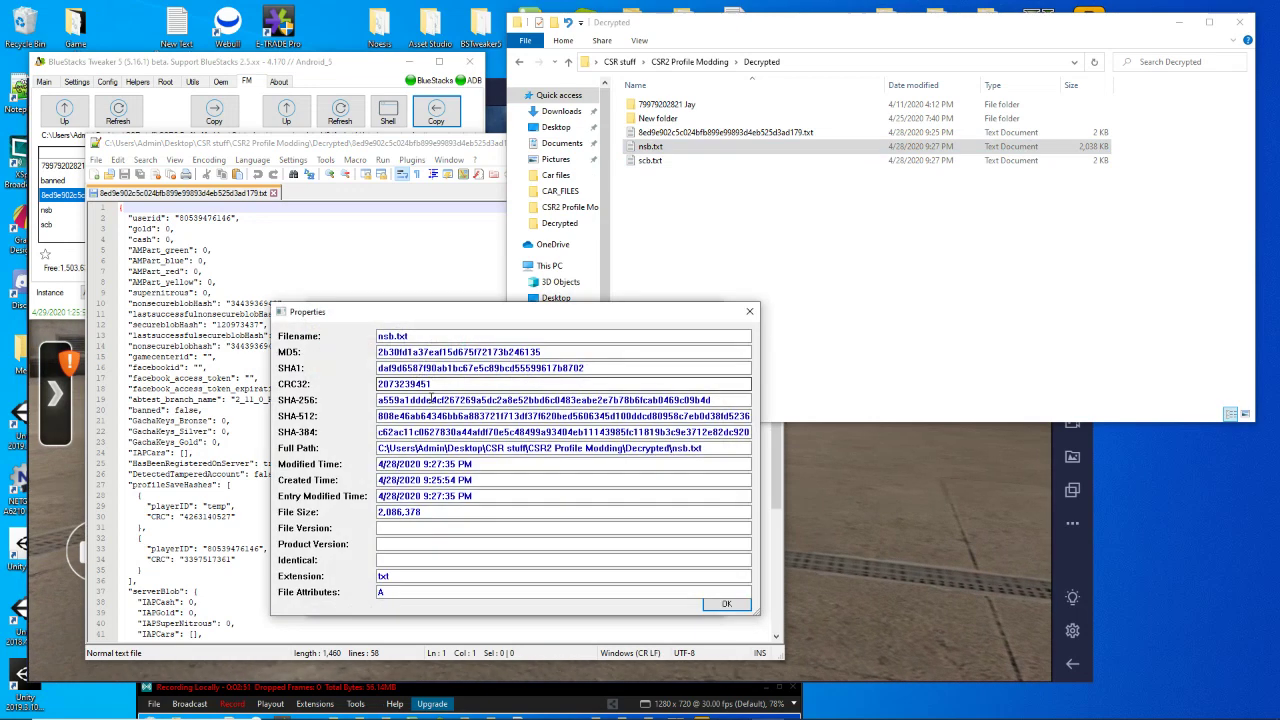
pyautogui.doubleClick(400, 384)
pyautogui.rightClick(432, 386)
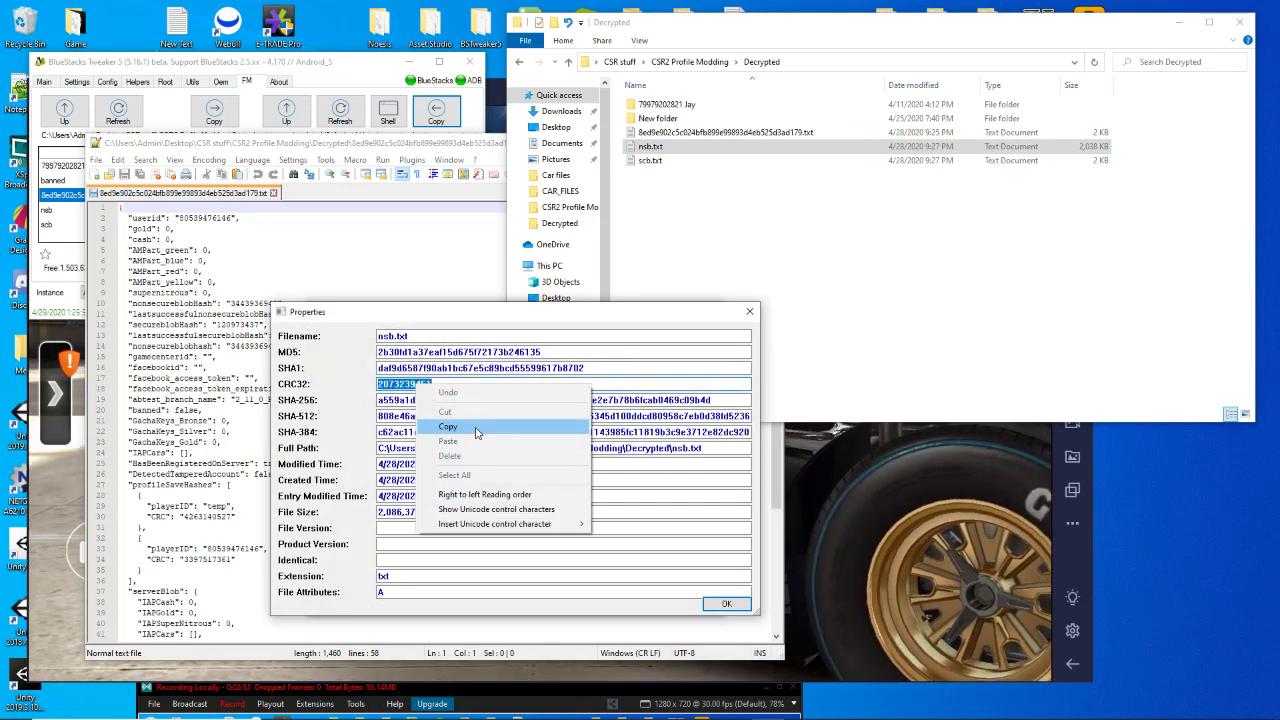
pyautogui.click(476, 428)
pyautogui.click(749, 311)
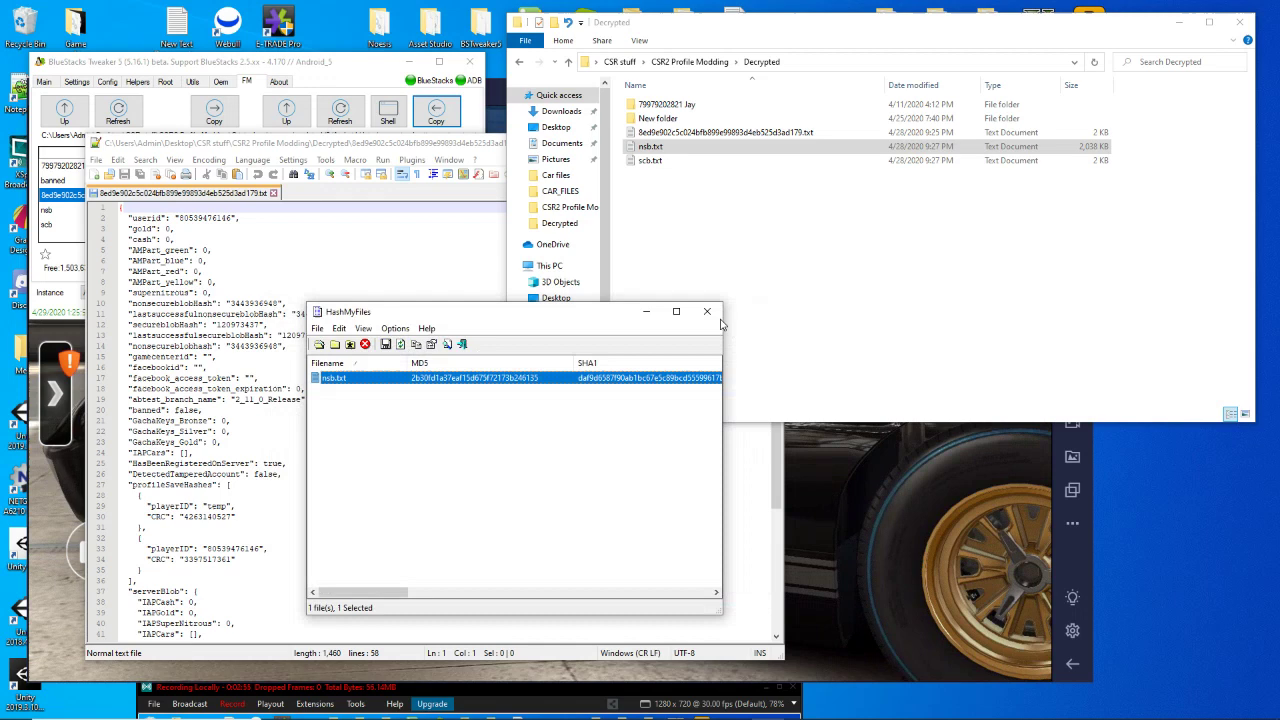
pyautogui.click(709, 297)
pyautogui.doubleClick(213, 558)
pyautogui.rightClick(212, 559)
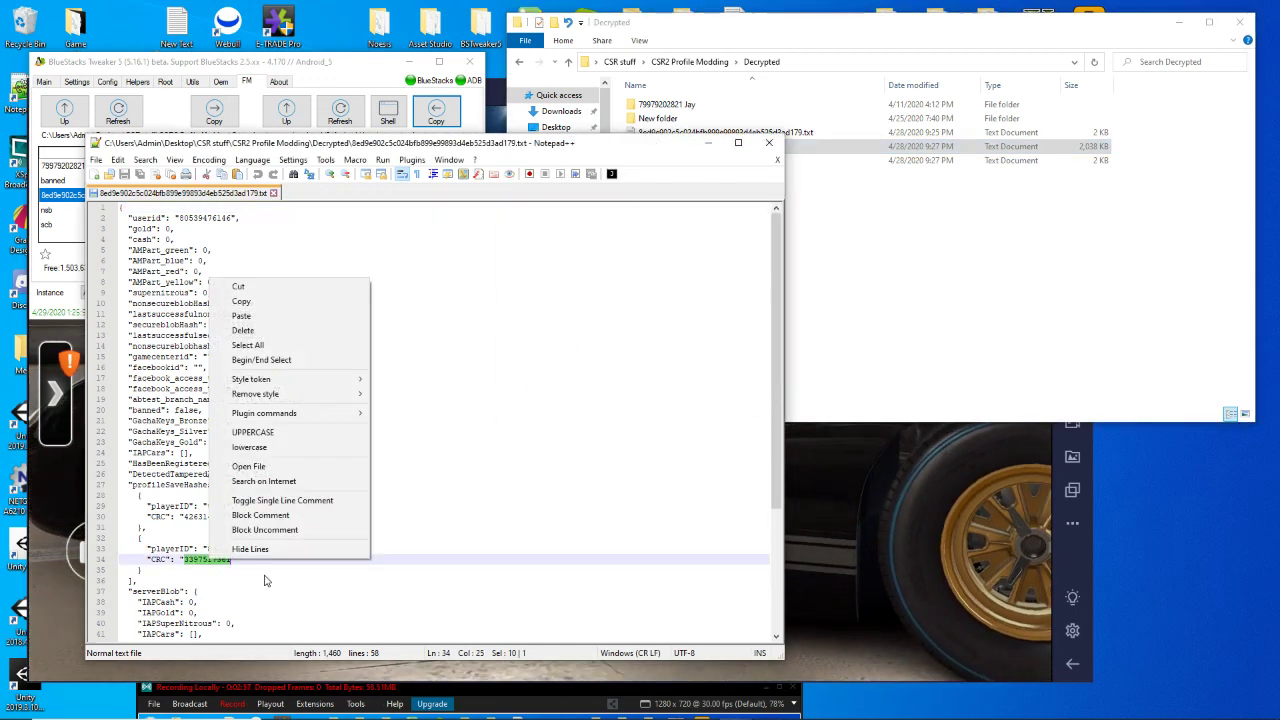
pyautogui.click(242, 316)
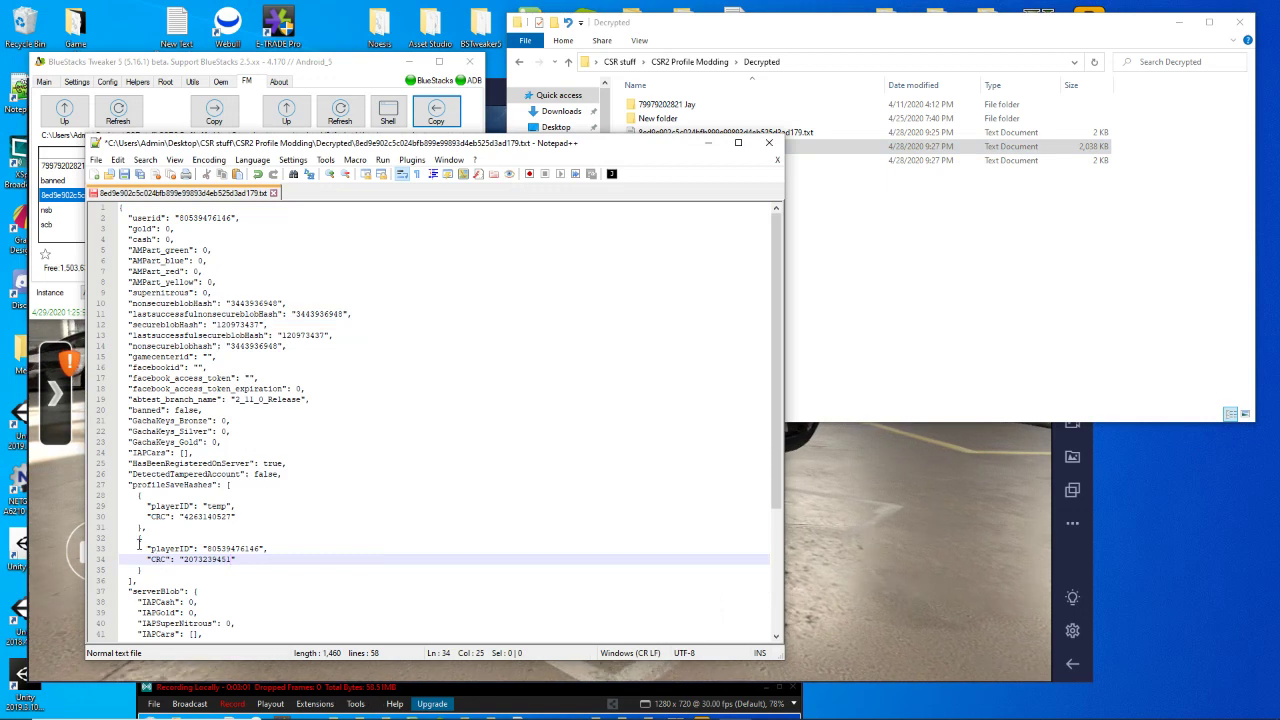
pyautogui.moveTo(138, 540); pyautogui.dragTo(140, 496)
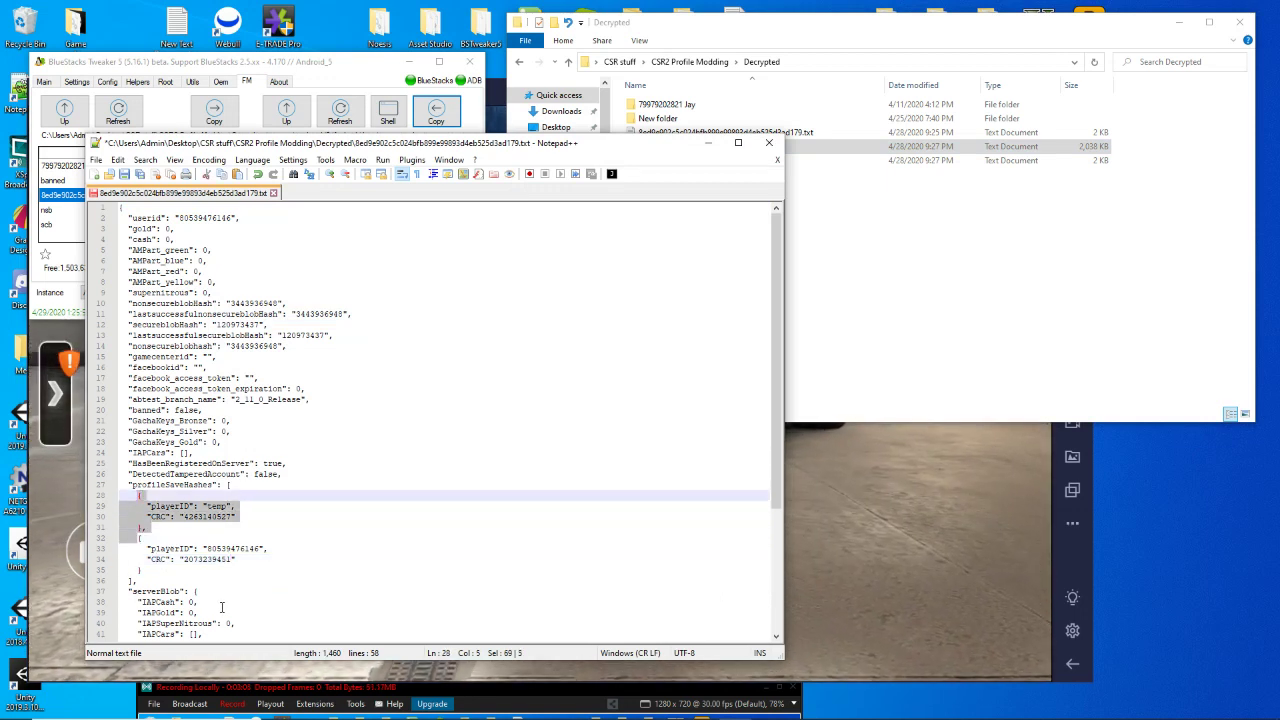
pyautogui.press('Delete')
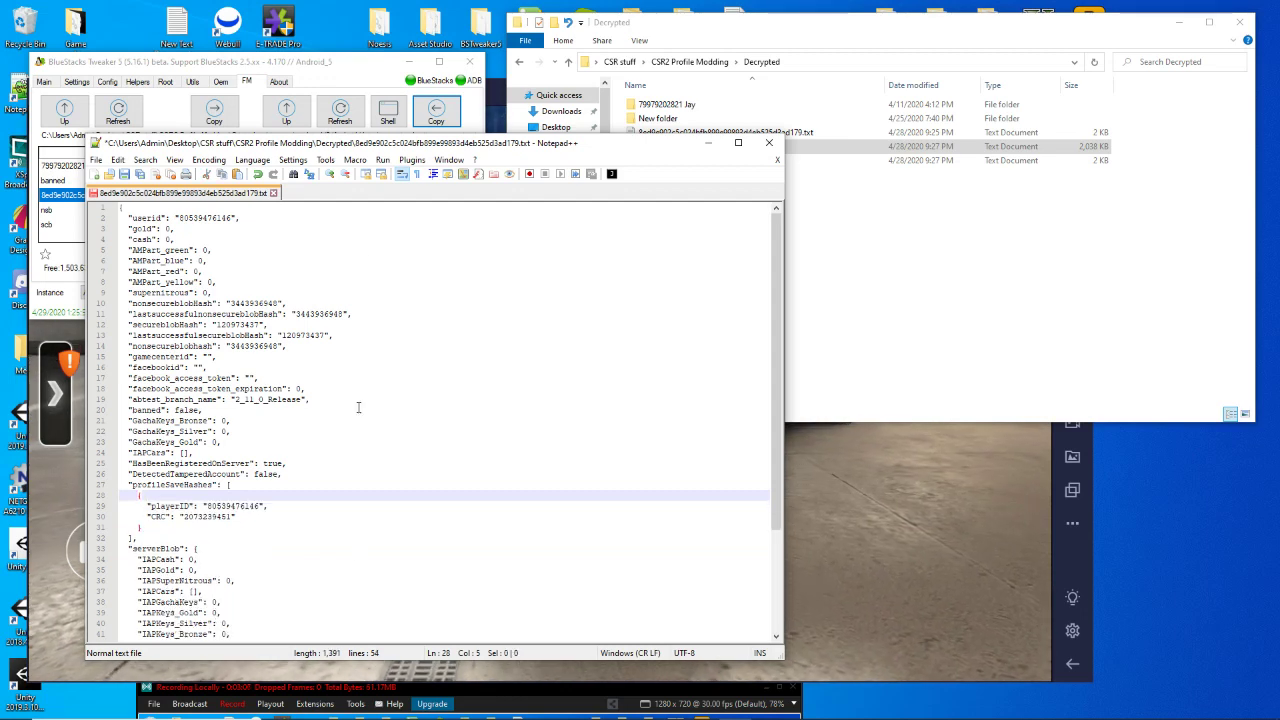
# Minify the profile file with JSMin and save it while closing.
pyautogui.click(412, 160)
pyautogui.moveTo(470, 175)
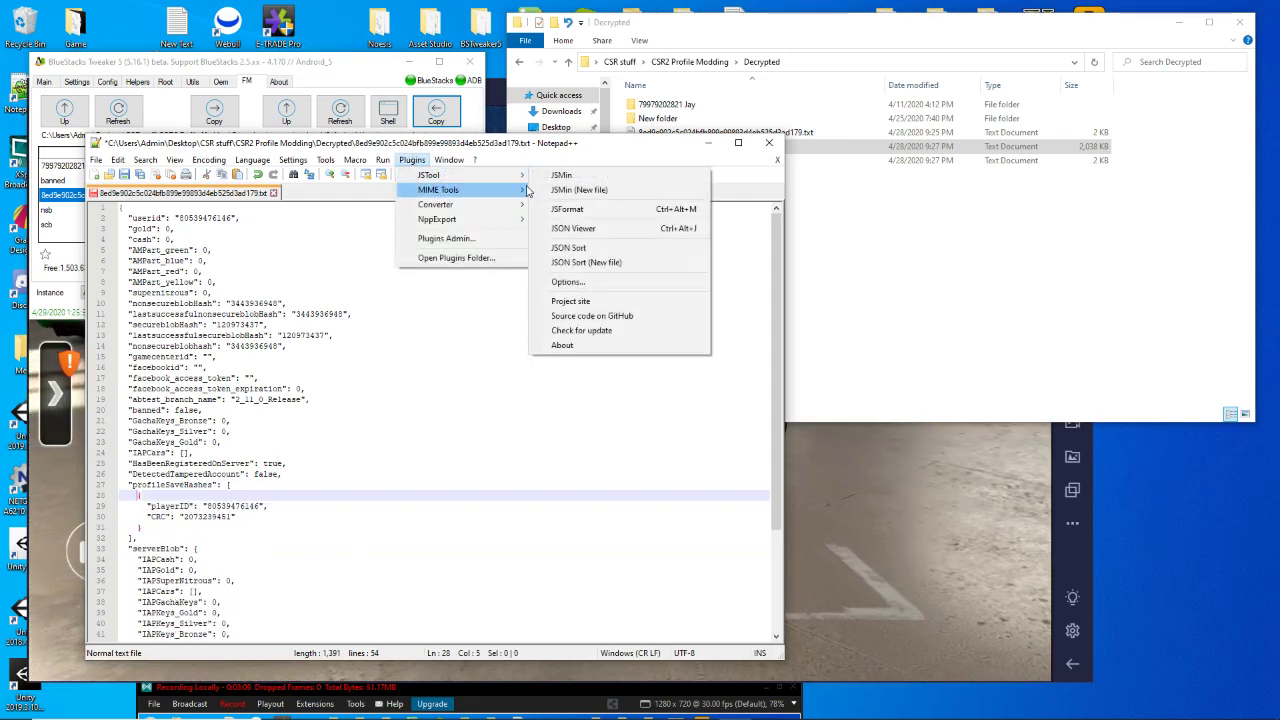
pyautogui.click(562, 176)
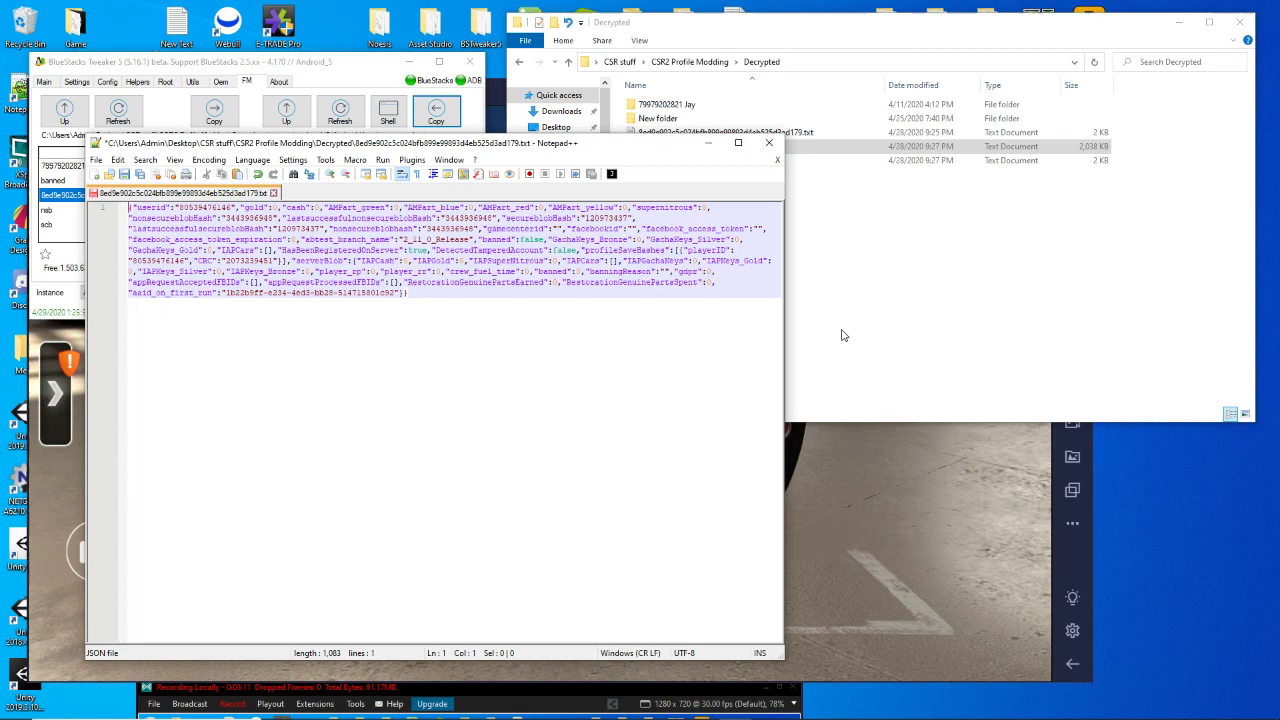
pyautogui.click(274, 193)
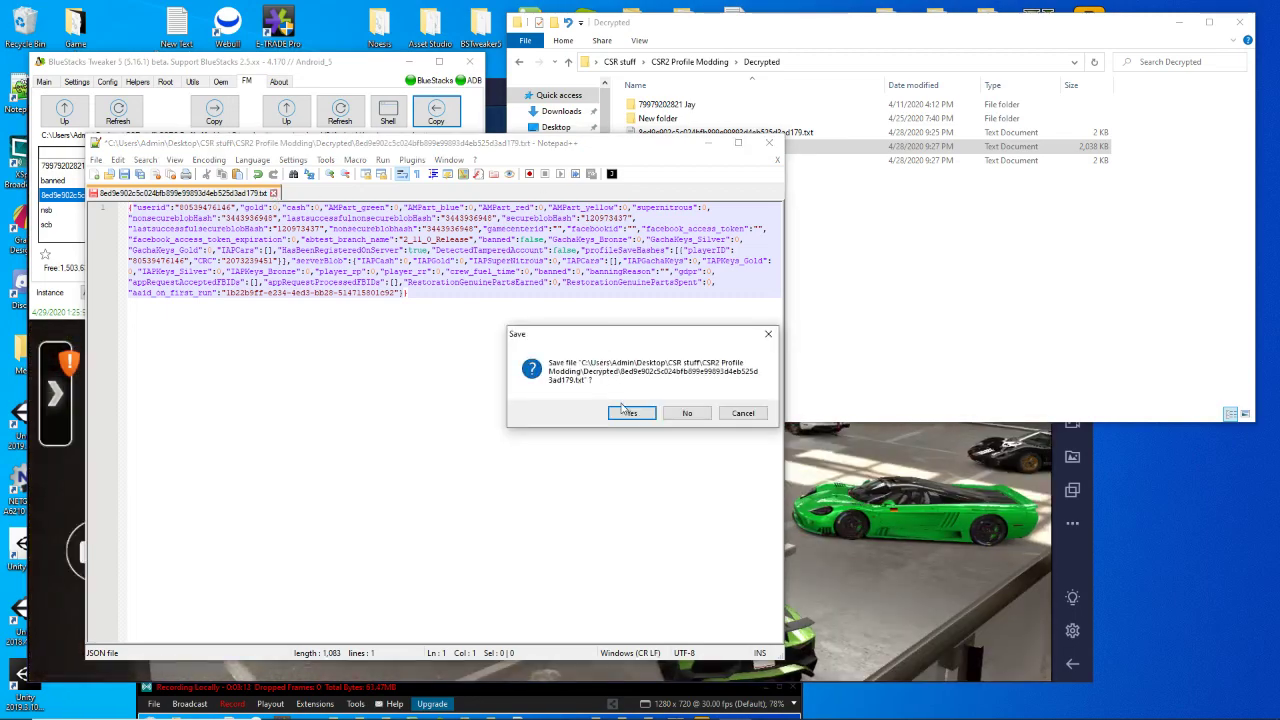
pyautogui.click(632, 416)
# Close Notepad++ and run CSRPacker UI option 2 to pack nsb, scb and crc into Finished.
pyautogui.click(769, 143)
pyautogui.click(519, 61)
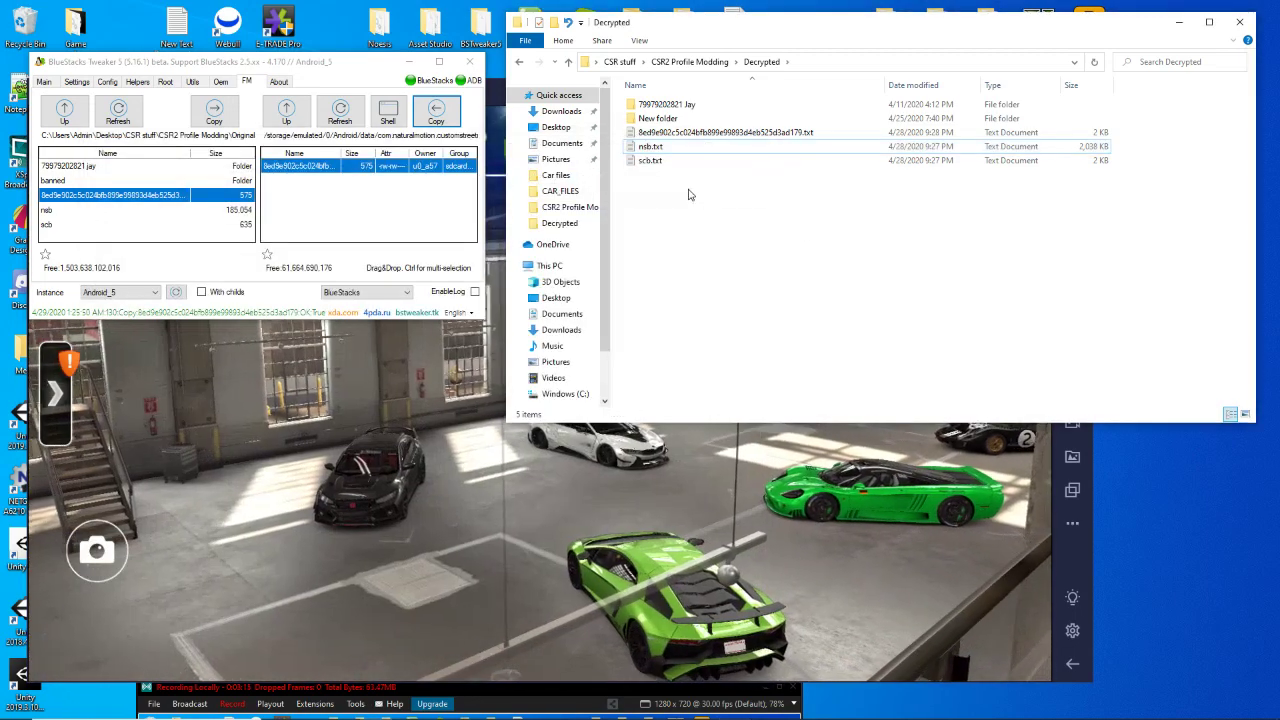
pyautogui.doubleClick(665, 272)
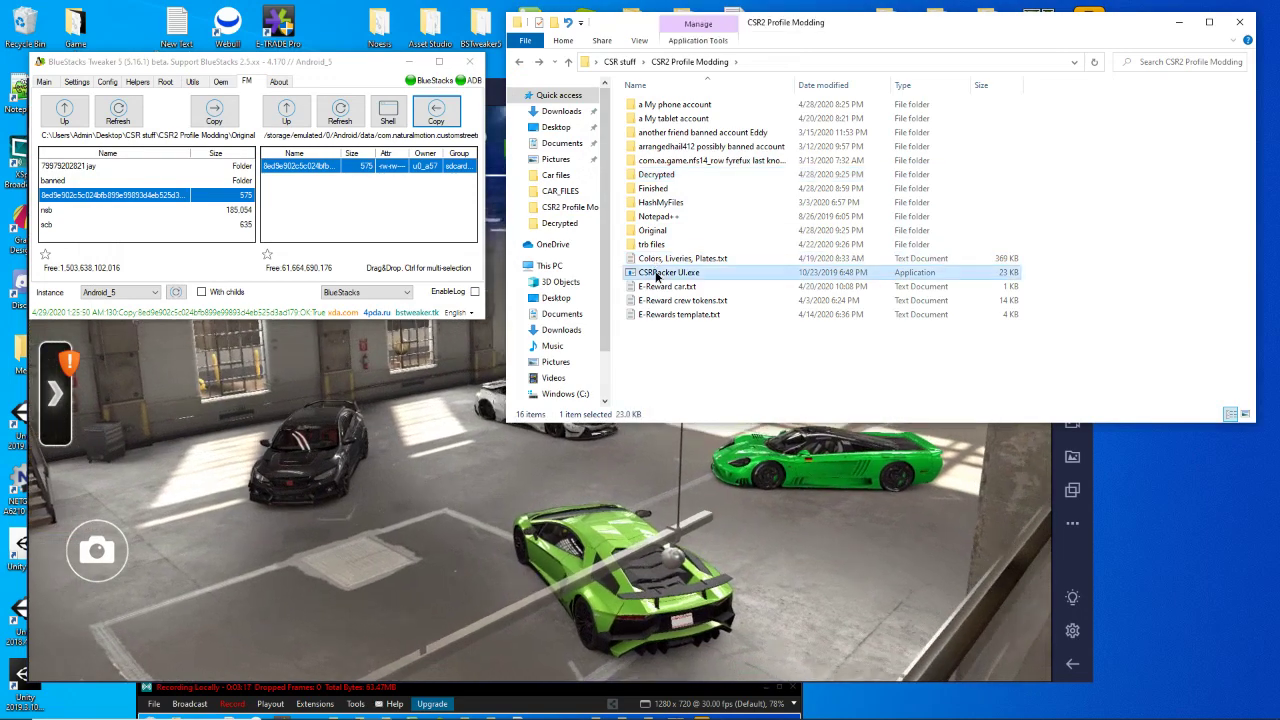
pyautogui.write('2')
pyautogui.press('Return')
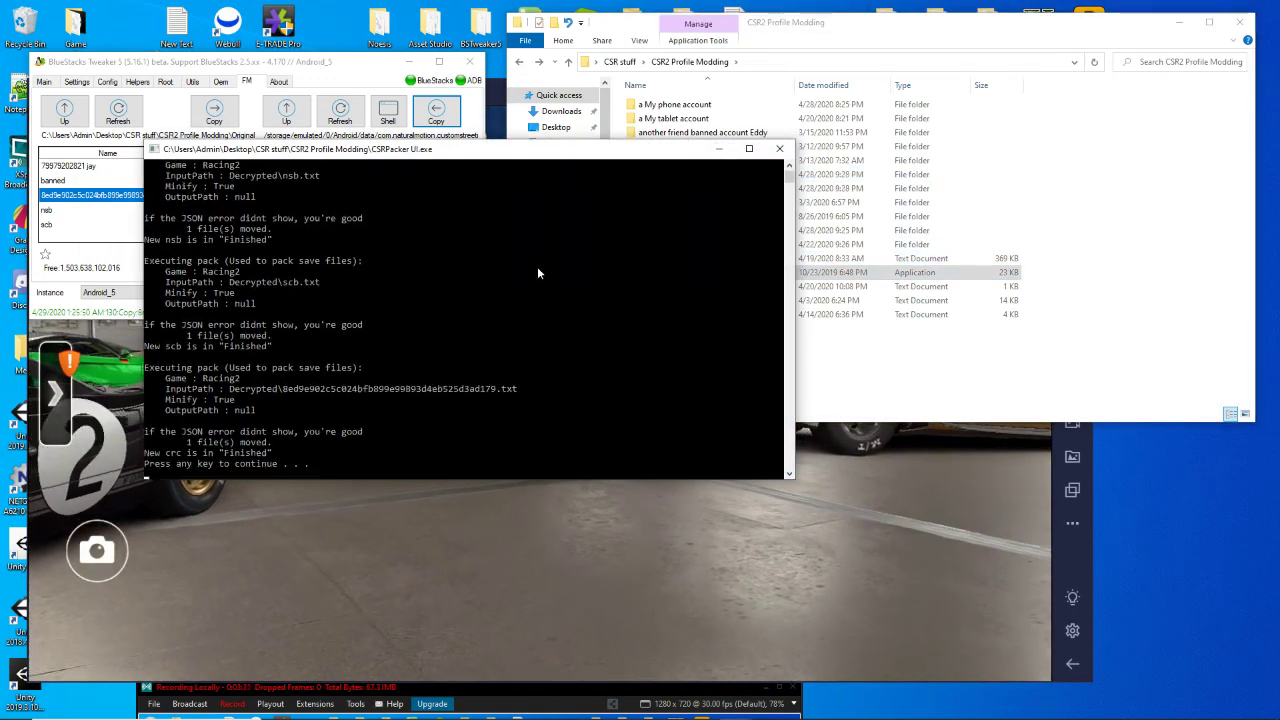
pyautogui.press('Return')
pyautogui.click(64, 110)
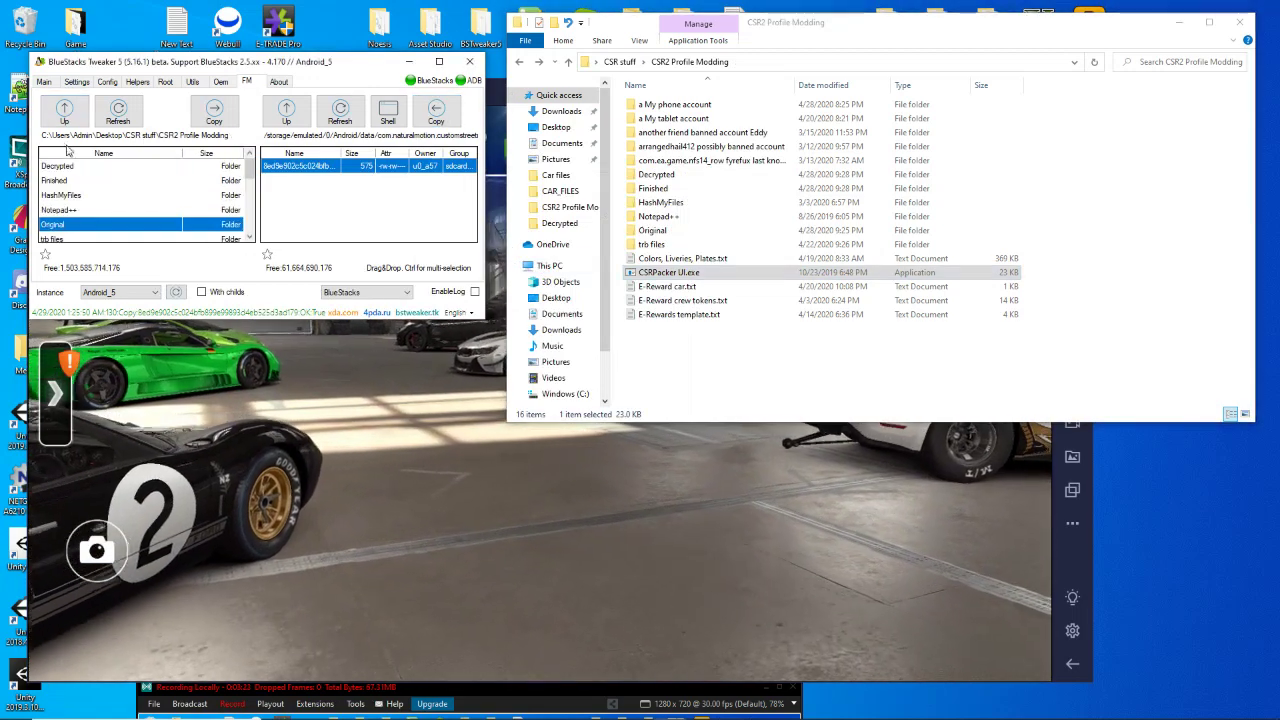
# Copy the repacked crc file from the Finished folder onto the emulator.
pyautogui.hotkey('alt', 'Tab')
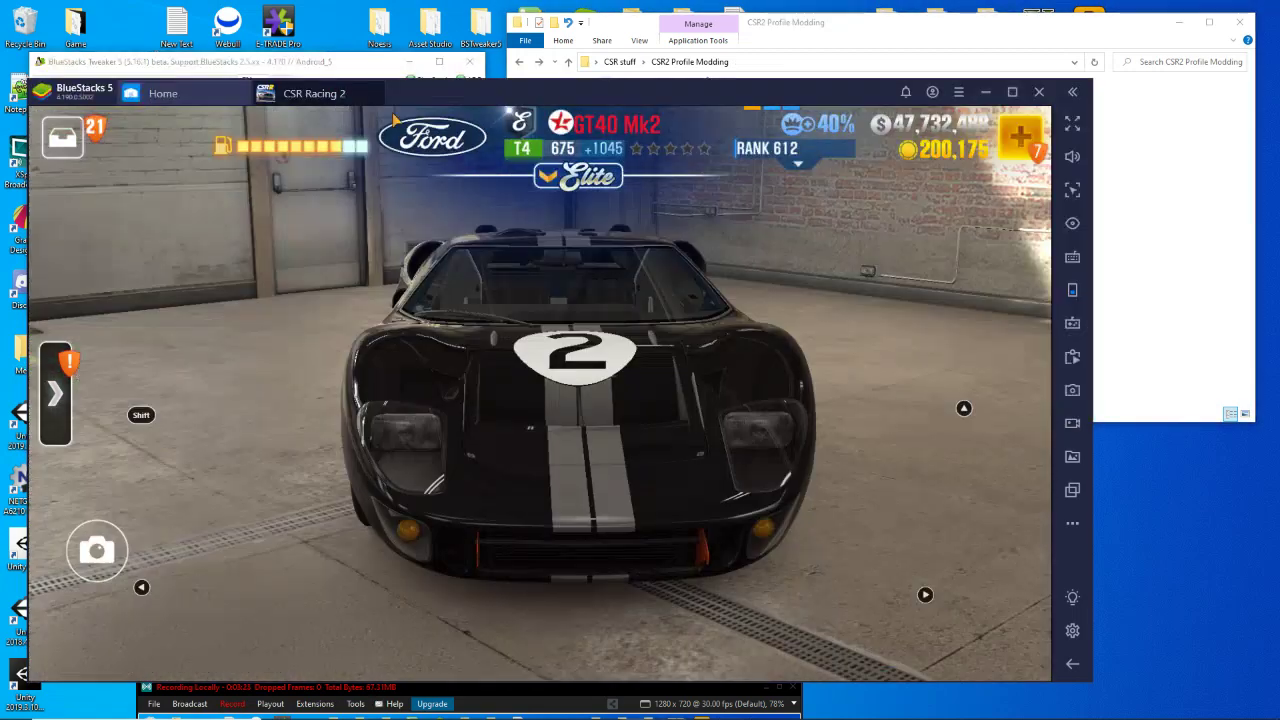
pyautogui.click(163, 93)
pyautogui.click(250, 61)
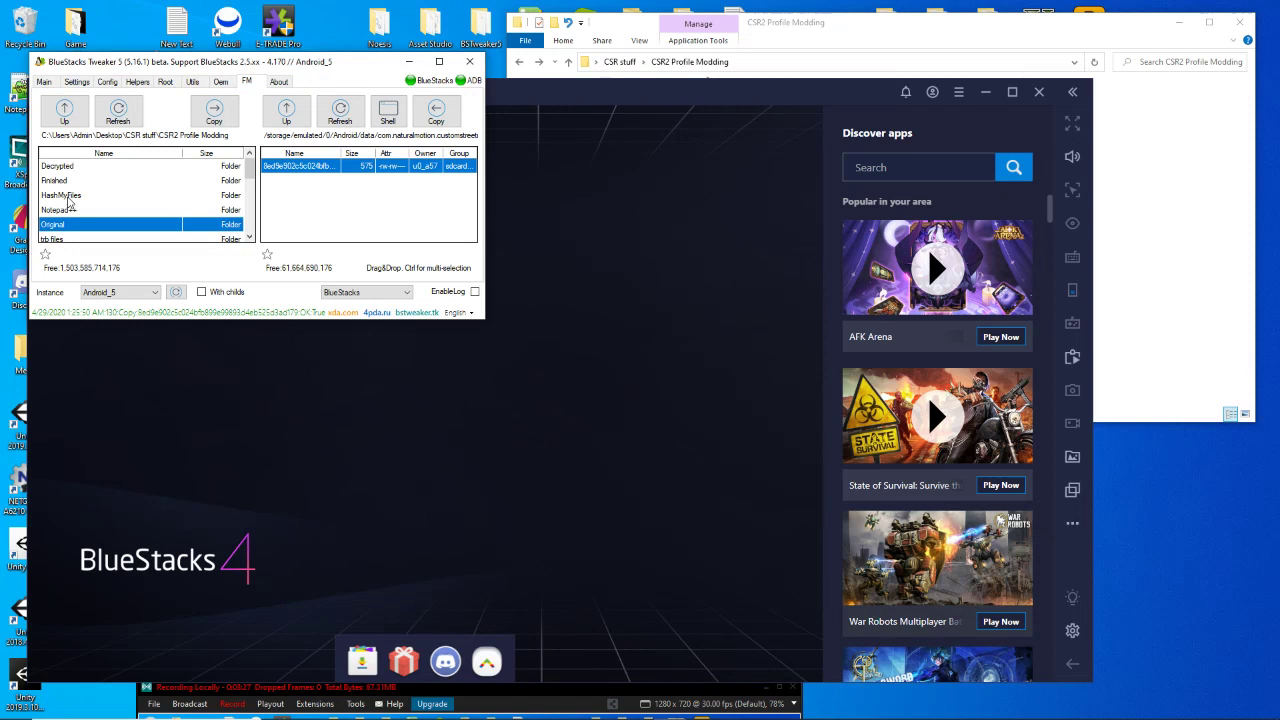
pyautogui.doubleClick(72, 166)
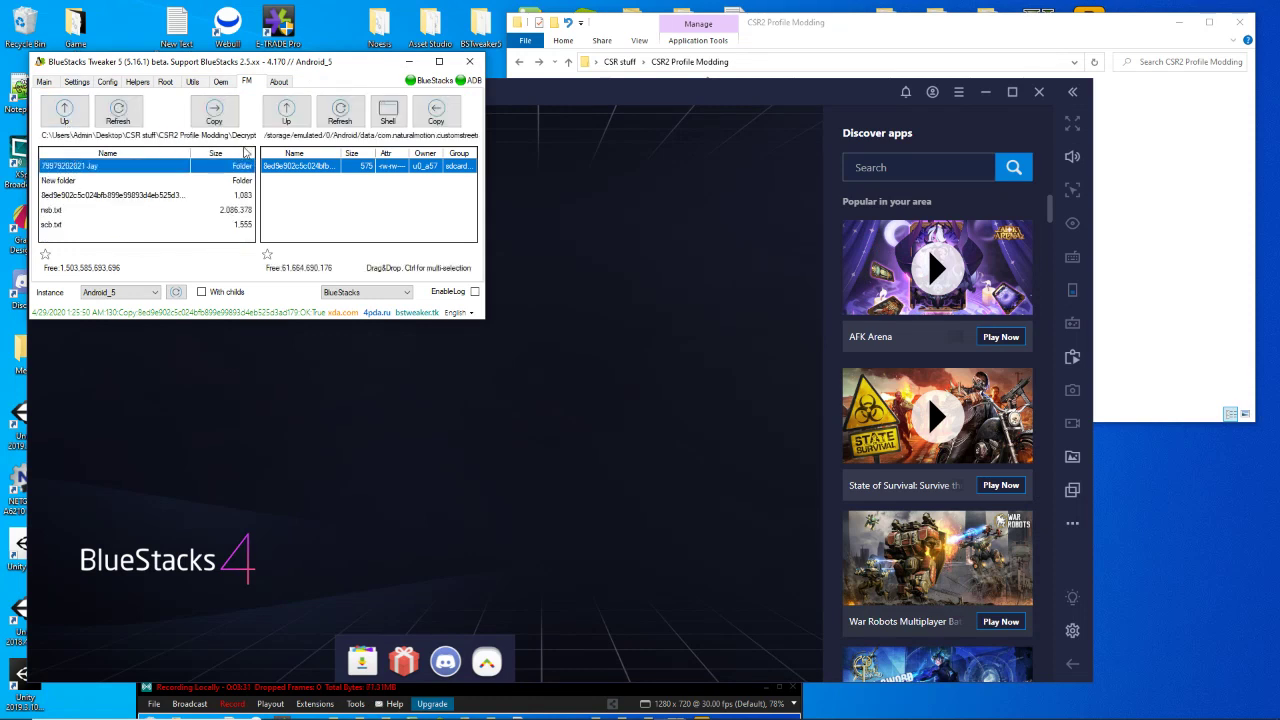
pyautogui.click(64, 110)
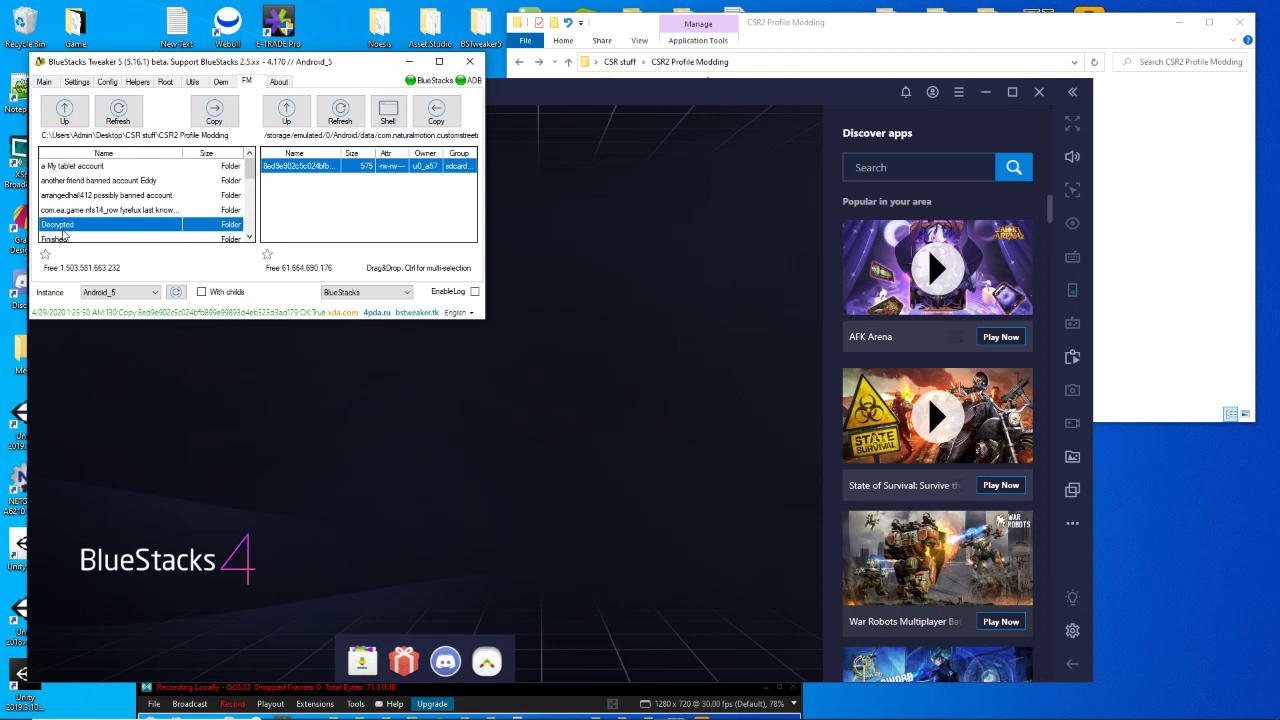
pyautogui.doubleClick(60, 238)
pyautogui.click(97, 184)
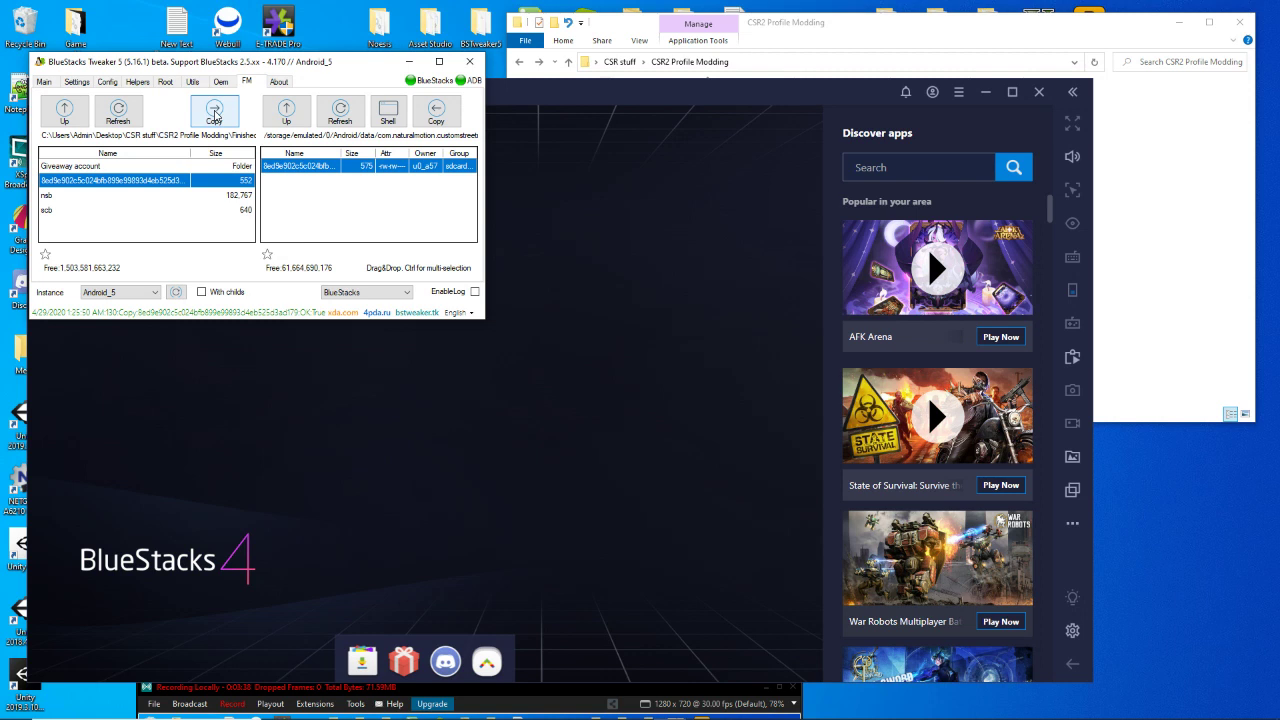
pyautogui.click(214, 113)
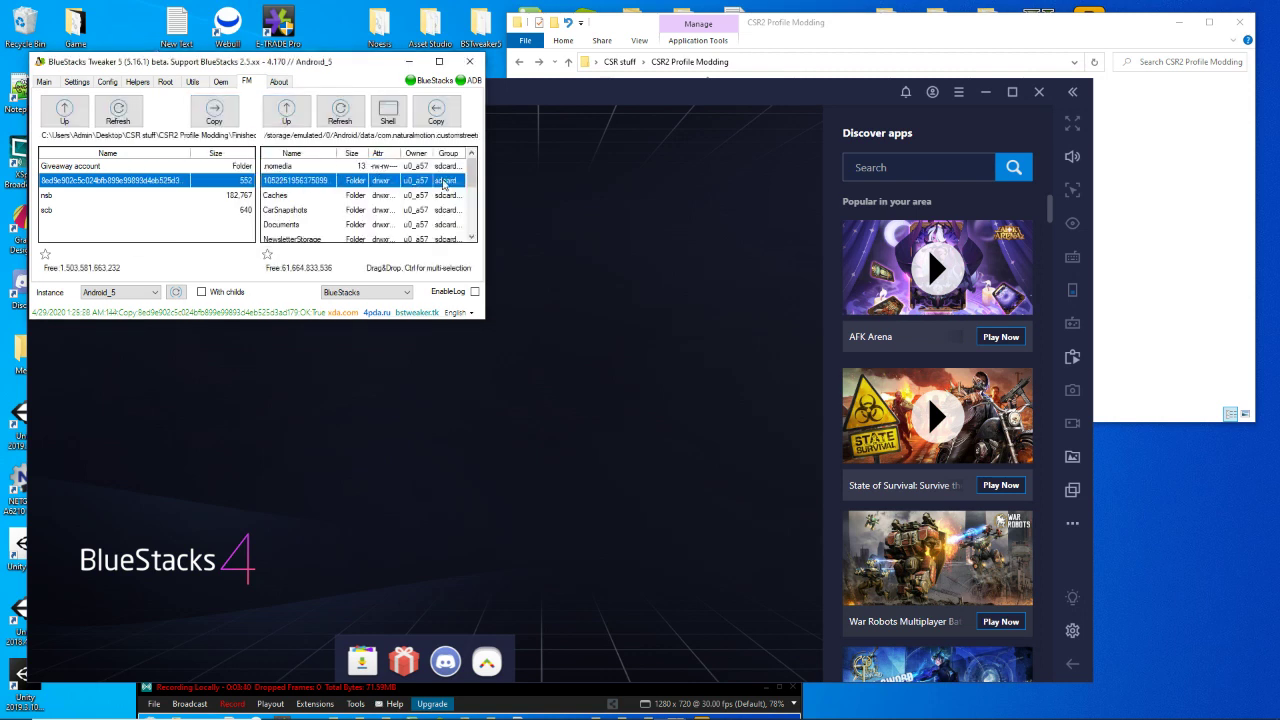
pyautogui.scroll(-2, 476, 176)
pyautogui.doubleClick(267, 210)
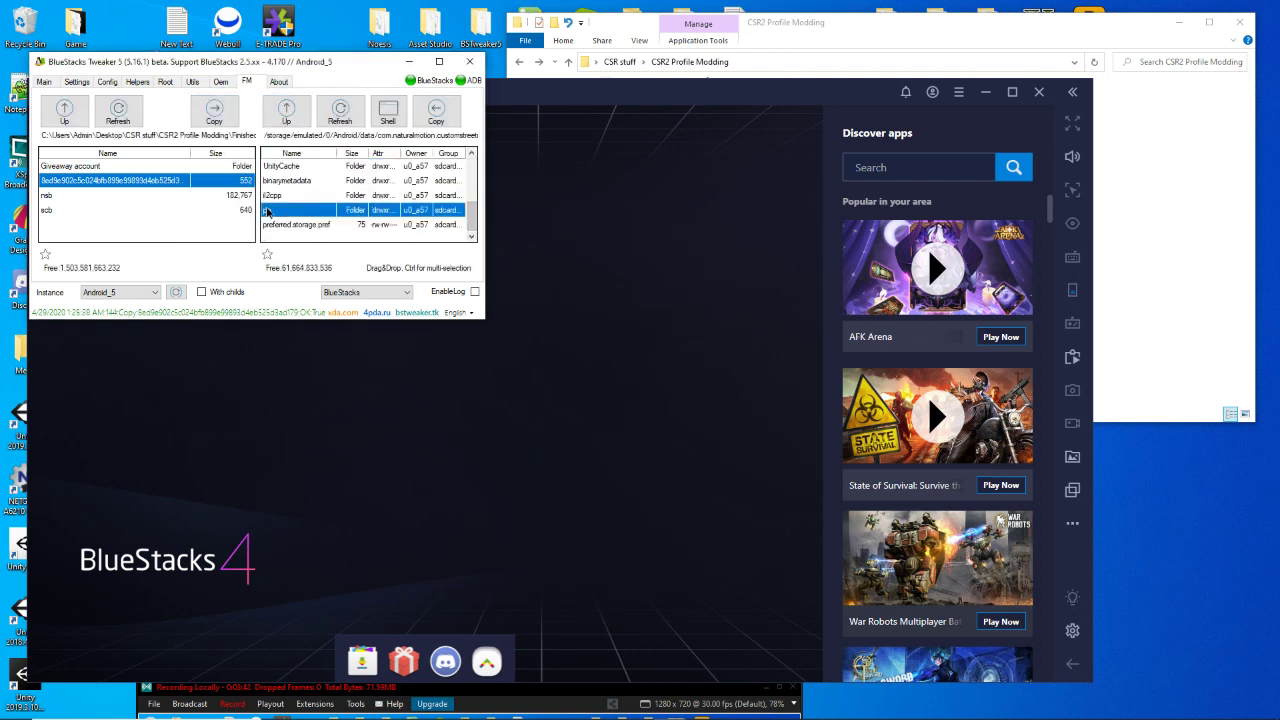
pyautogui.doubleClick(282, 166)
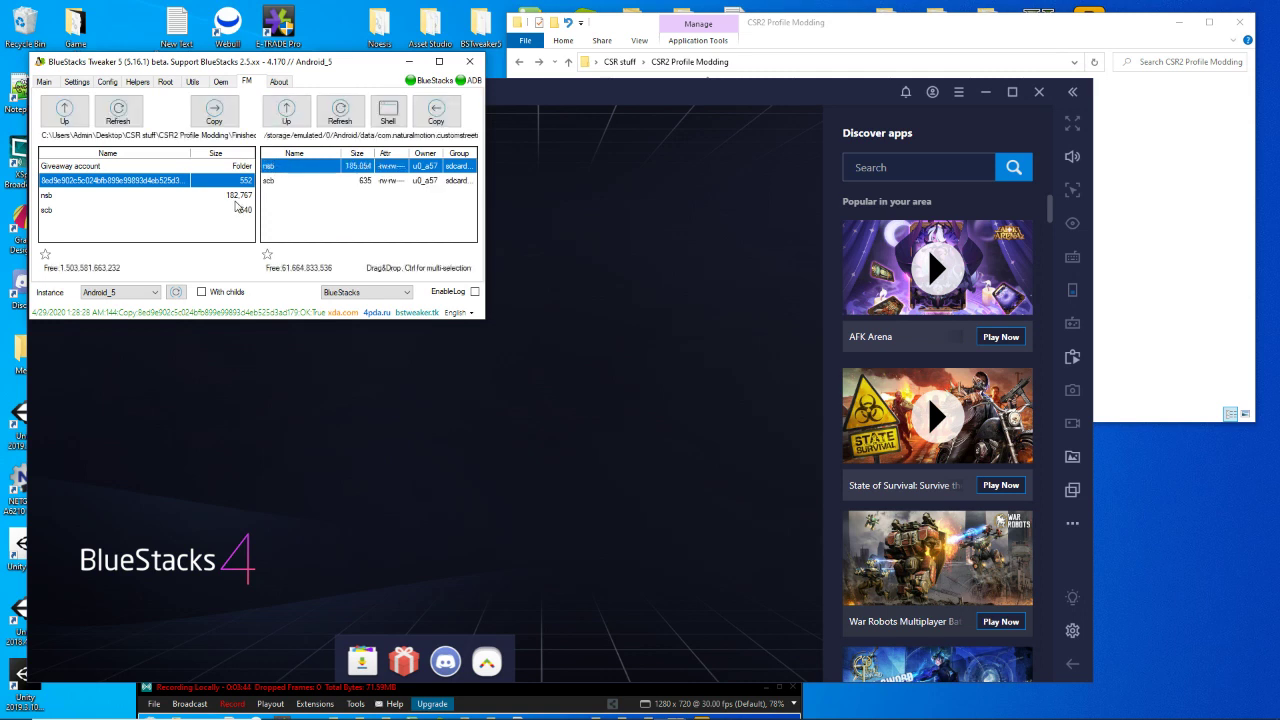
pyautogui.click(234, 197)
pyautogui.keyDown('ctrl'); pyautogui.click(234, 210); pyautogui.keyUp('ctrl')
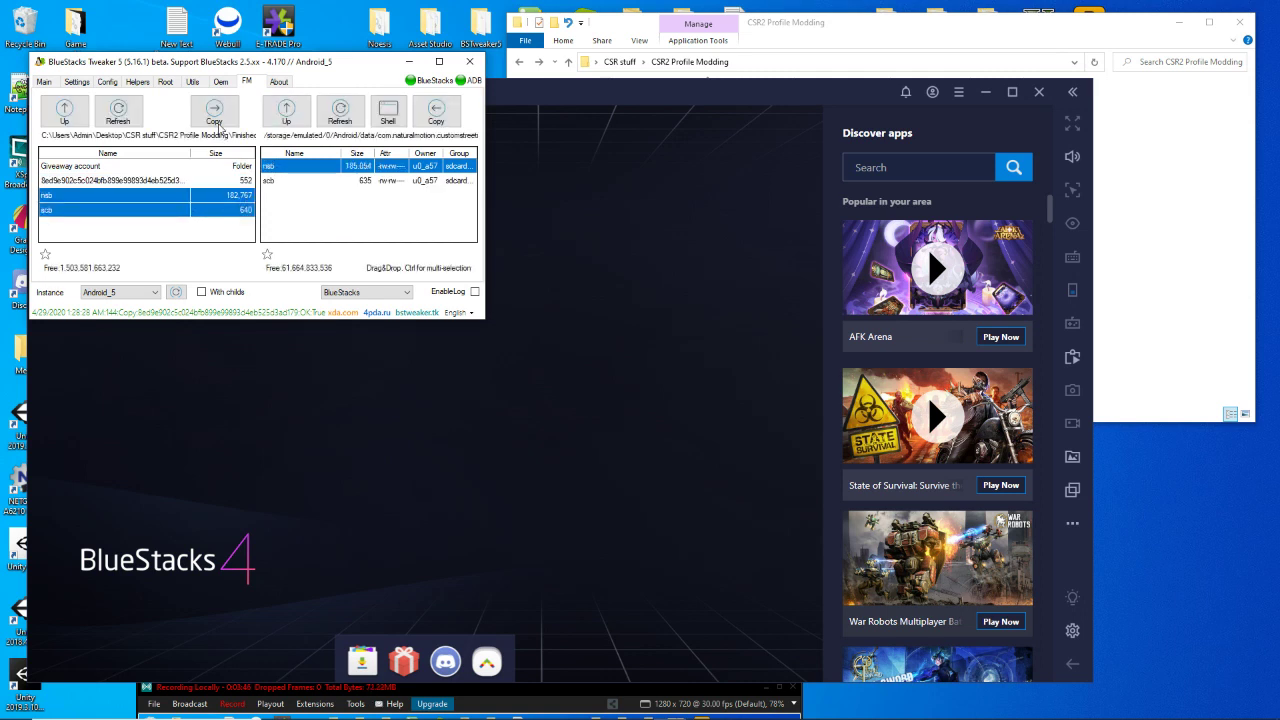
pyautogui.click(214, 113)
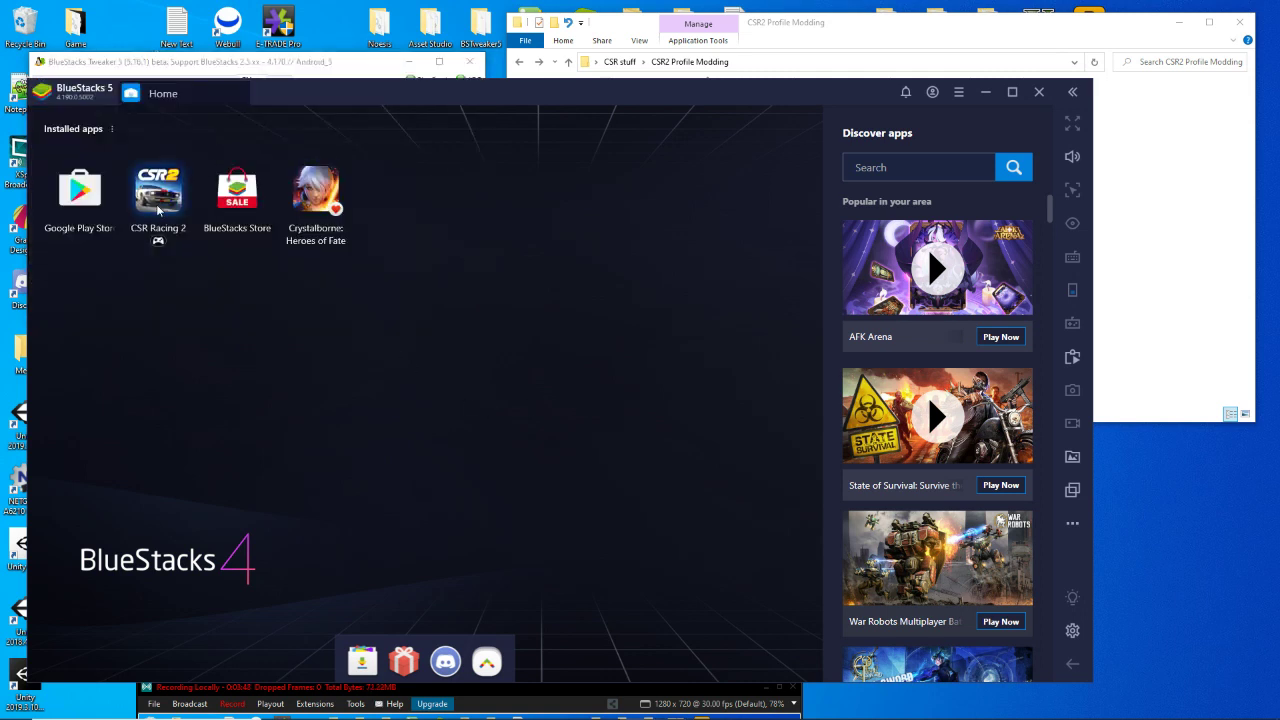
# Start CSR Racing 2 in BlueStacks and let it load to the GT40 Mk2 garage.
pyautogui.click(155, 208)
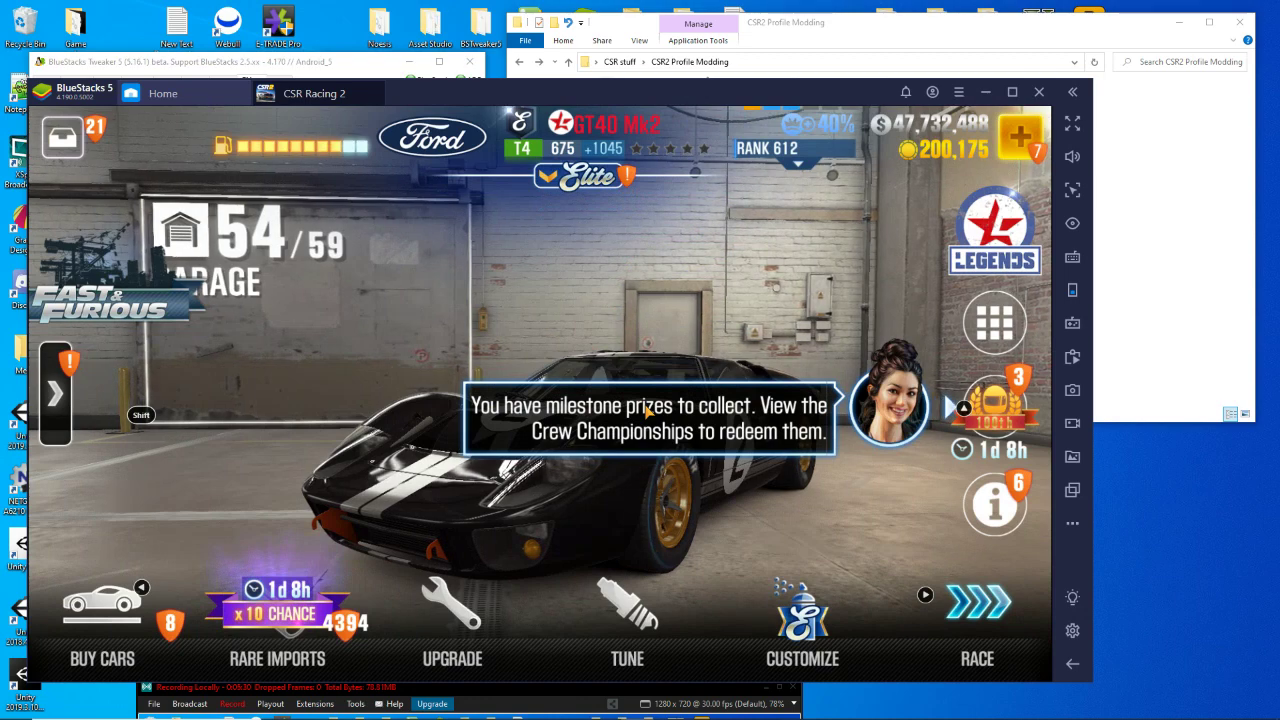
# Dismiss the milestone message and open the GT40 Mk2's Elite Customs screen showing 10,000 tokens.
pyautogui.click(585, 390)
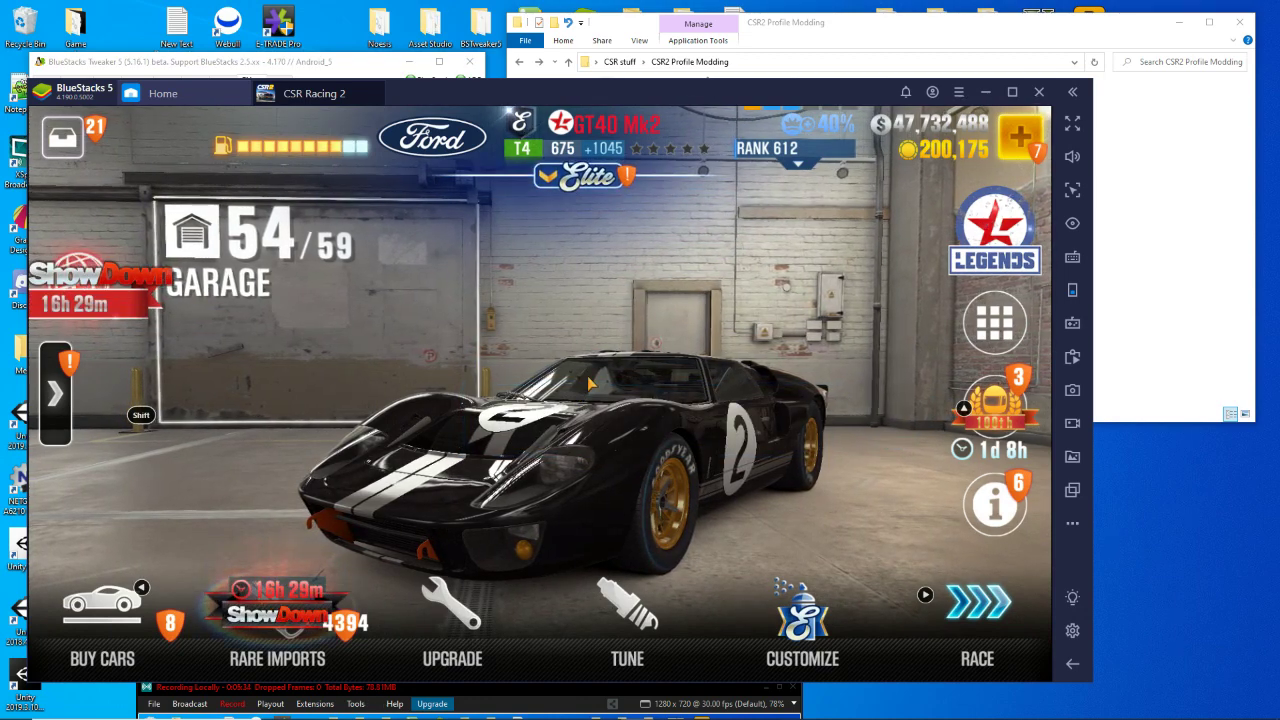
pyautogui.click(588, 383)
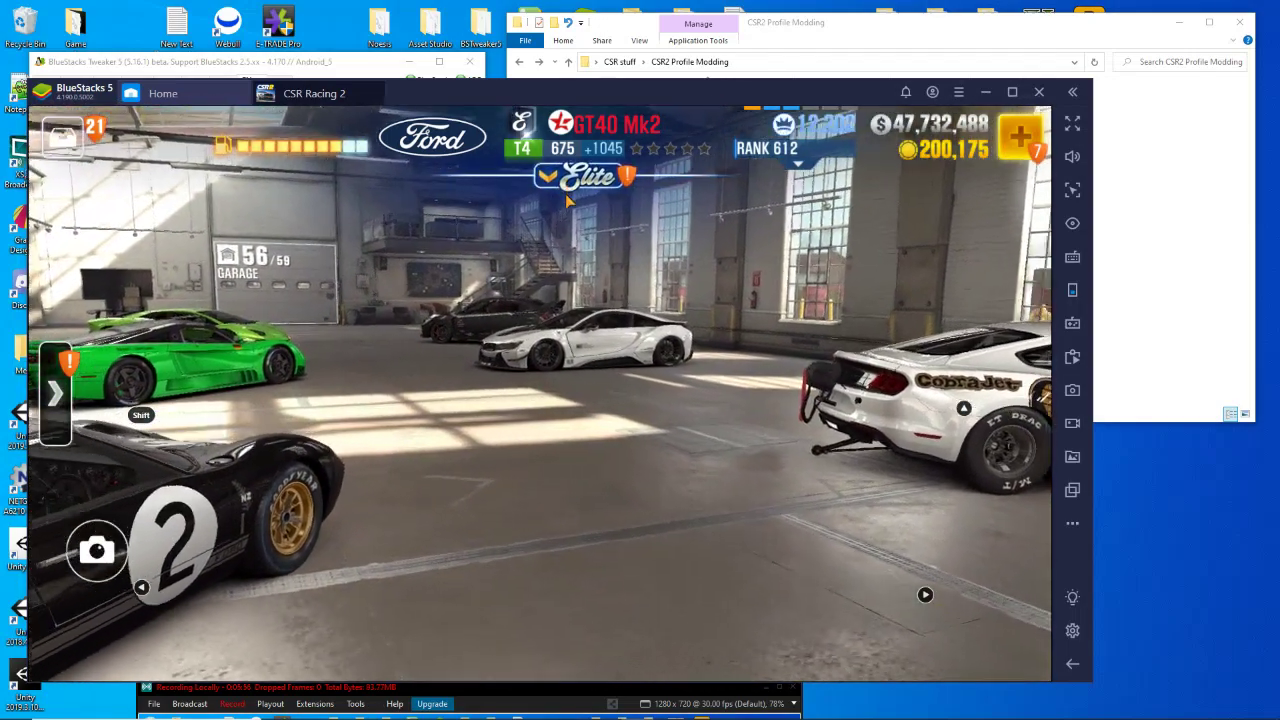
pyautogui.click(605, 460)
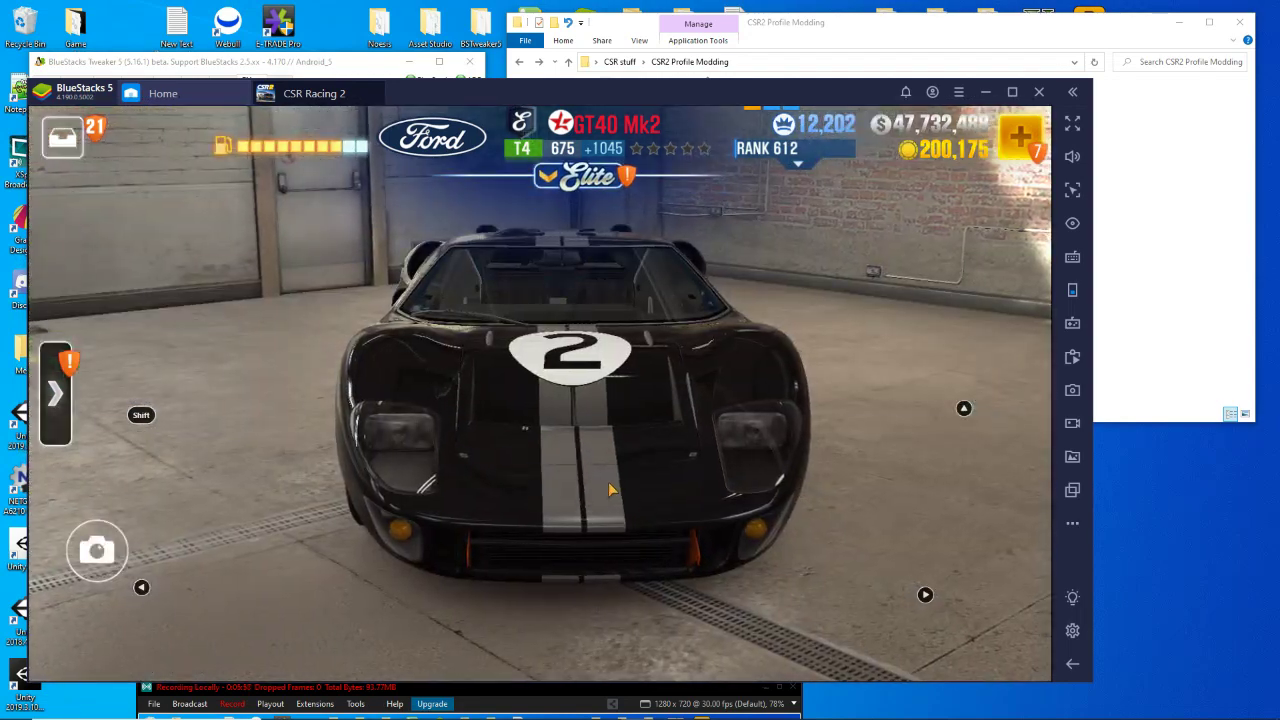
pyautogui.click(553, 178)
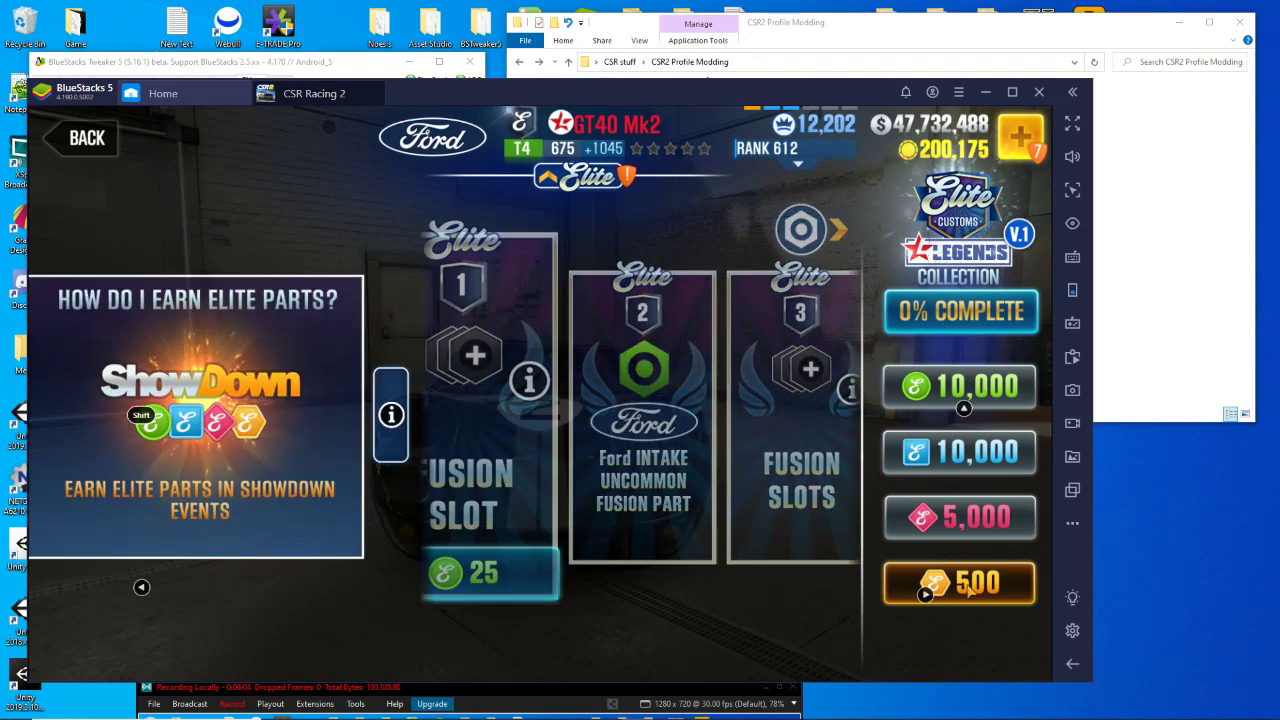
# Buy the GT40 Mk2's first Elite fusion slot for 25 tokens and accept it.
pyautogui.click(928, 386)
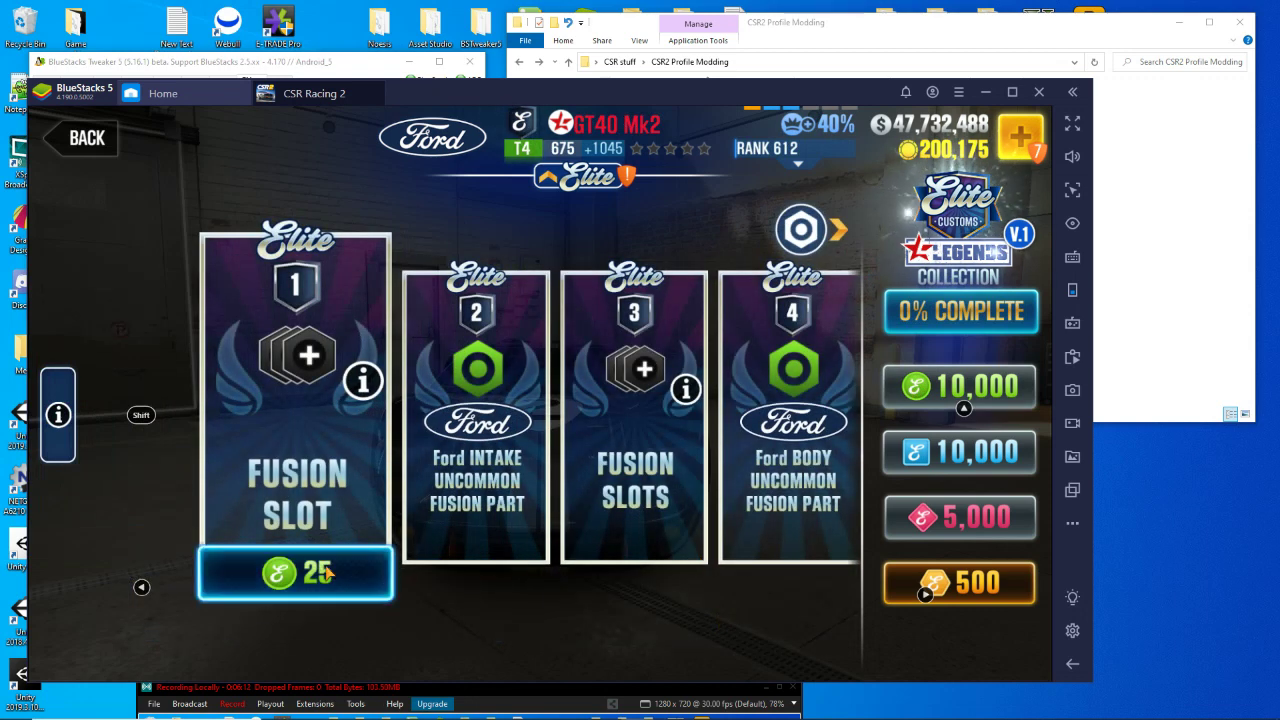
pyautogui.click(333, 578)
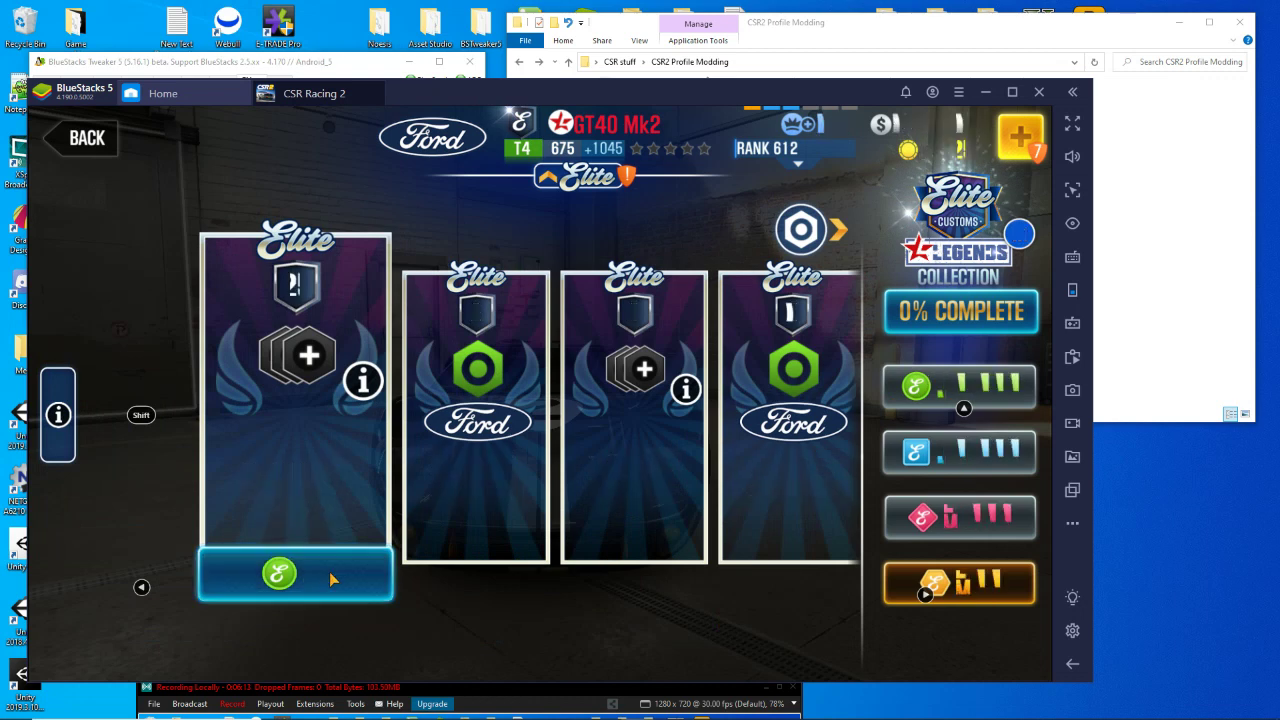
pyautogui.click(806, 446)
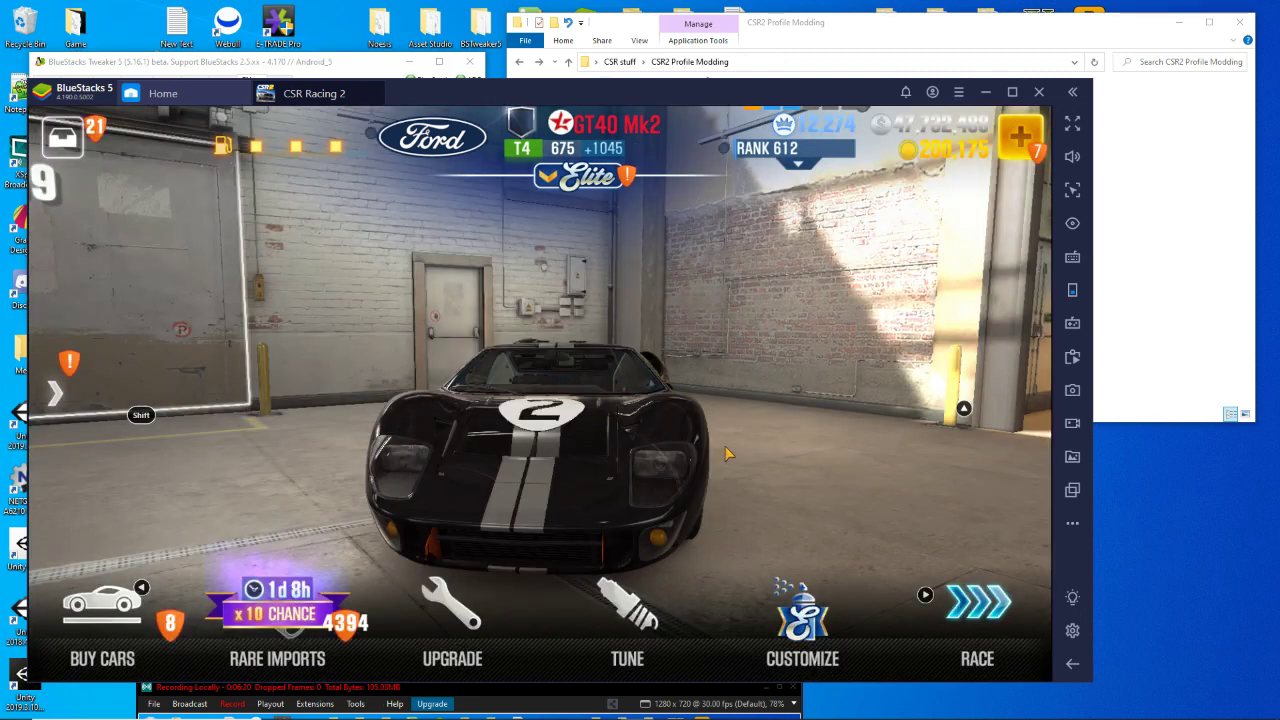
# Buy and collect the uncommon Ford intake part for 45 tokens, then bring the next Elite tiers into view.
pyautogui.click(580, 187)
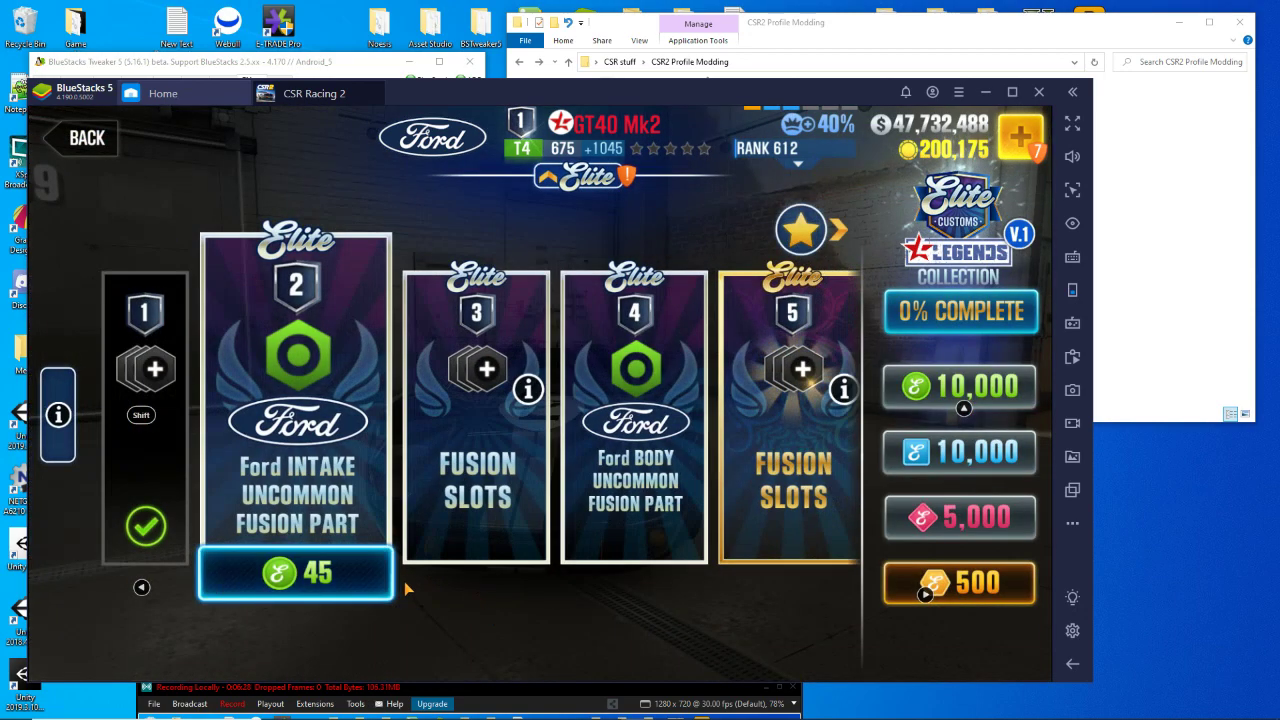
pyautogui.click(510, 428)
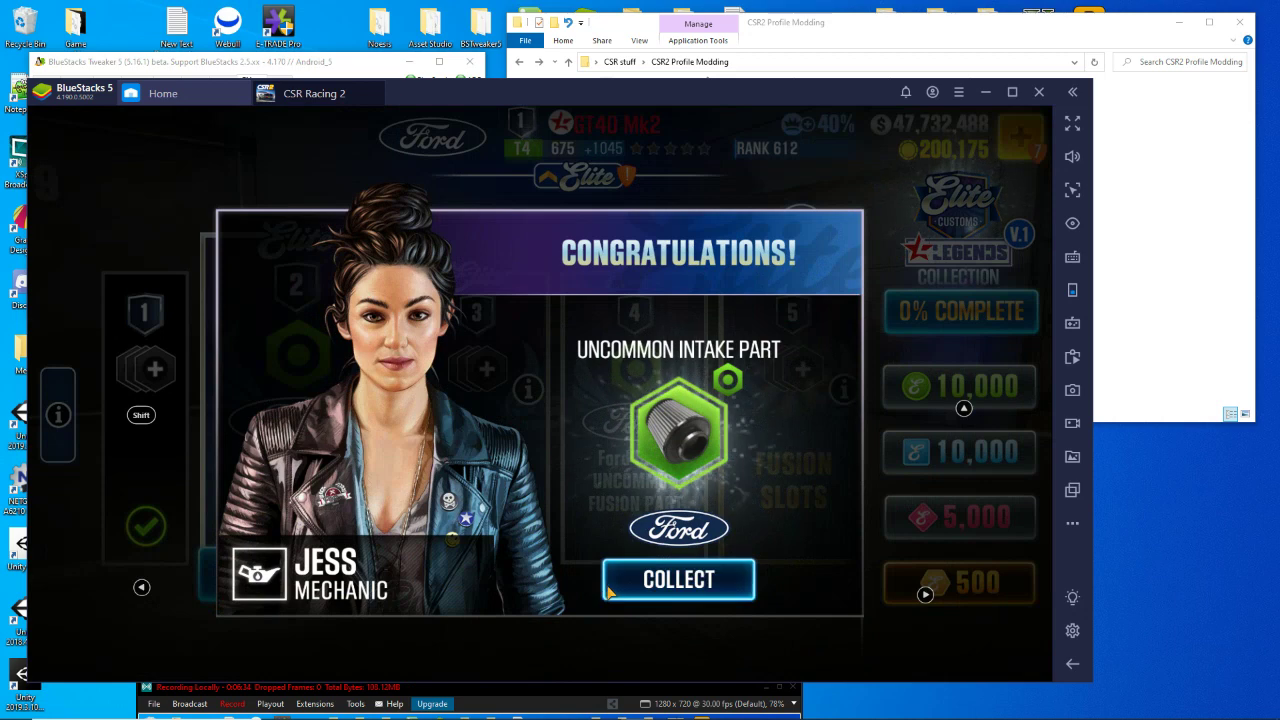
pyautogui.click(615, 590)
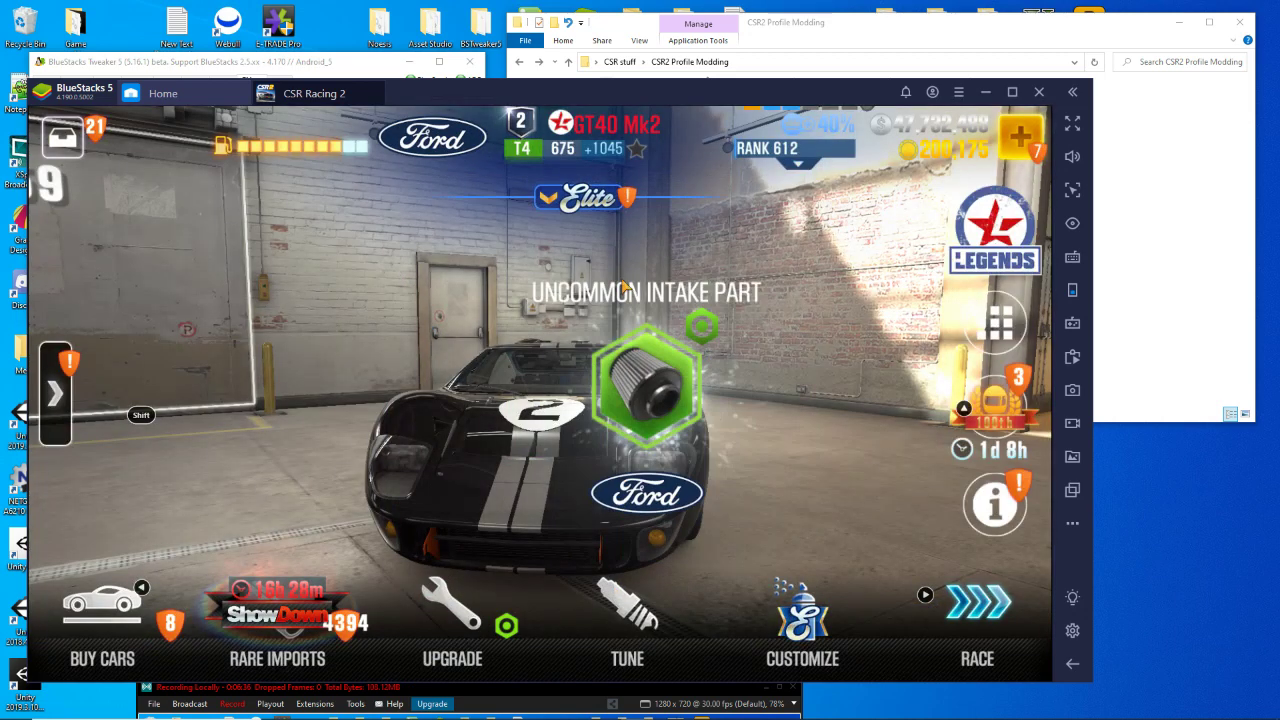
pyautogui.click(574, 190)
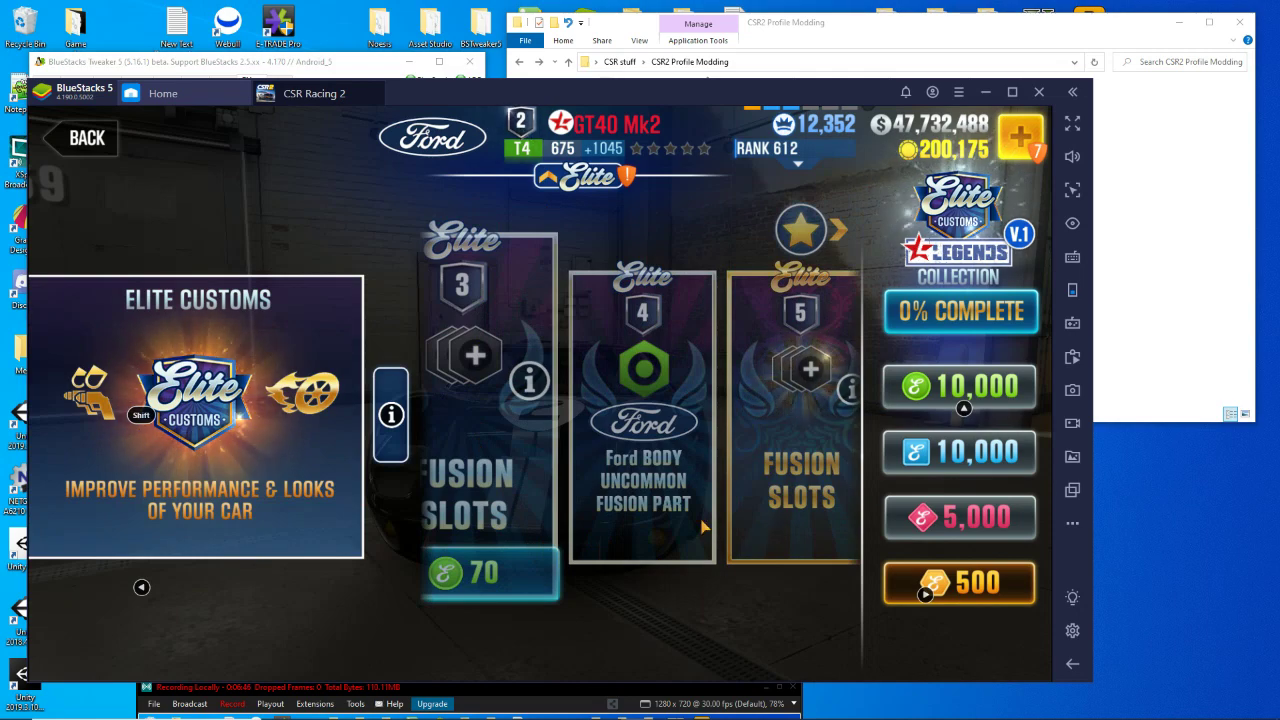
pyautogui.moveTo(515, 518); pyautogui.dragTo(345, 585)
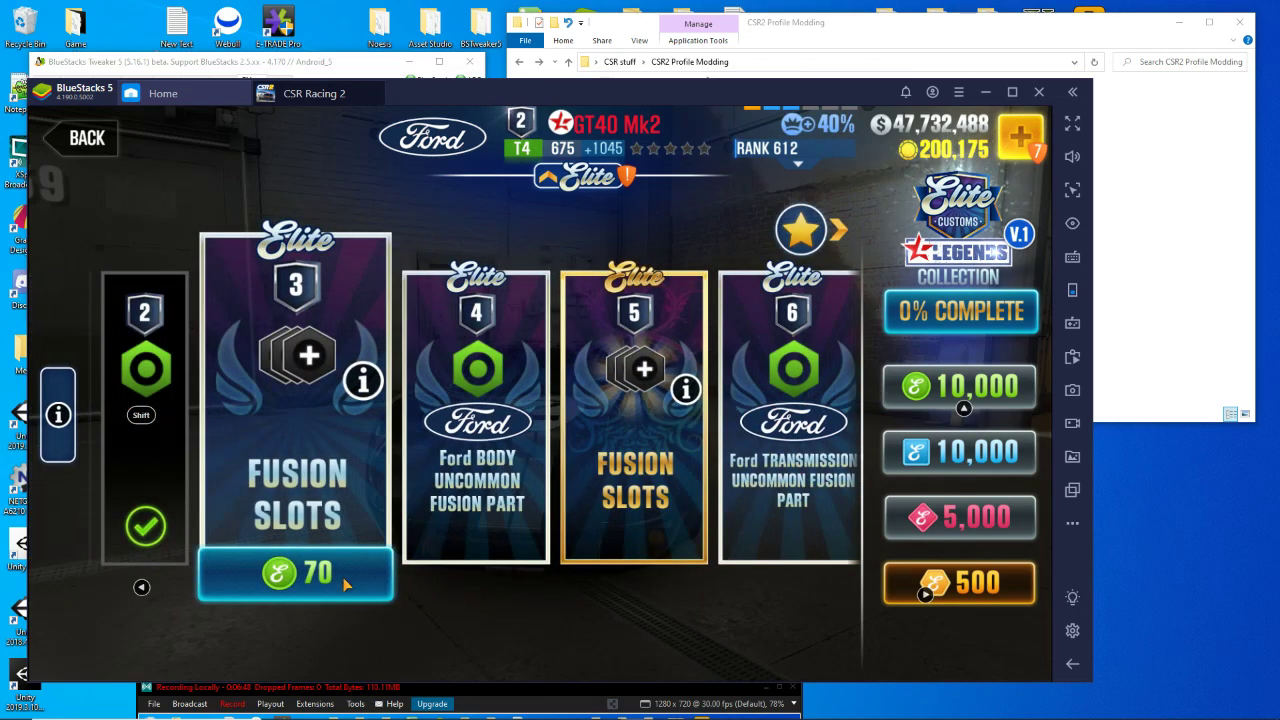